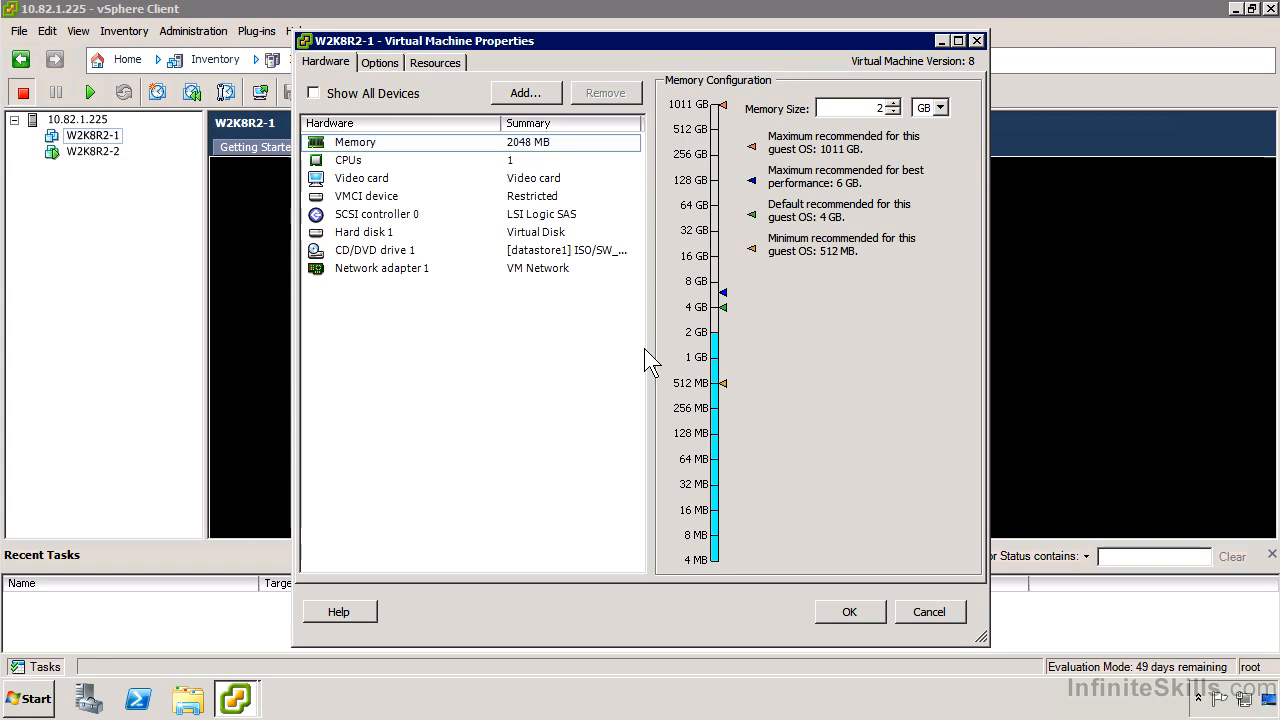
Start adding a new 40 GB virtual hard disk to W2K8R2-1, using Thick Provision Lazy Zeroed and stored with the virtual machine.
{"action": "left_click", "coordinate": [438, 216]}
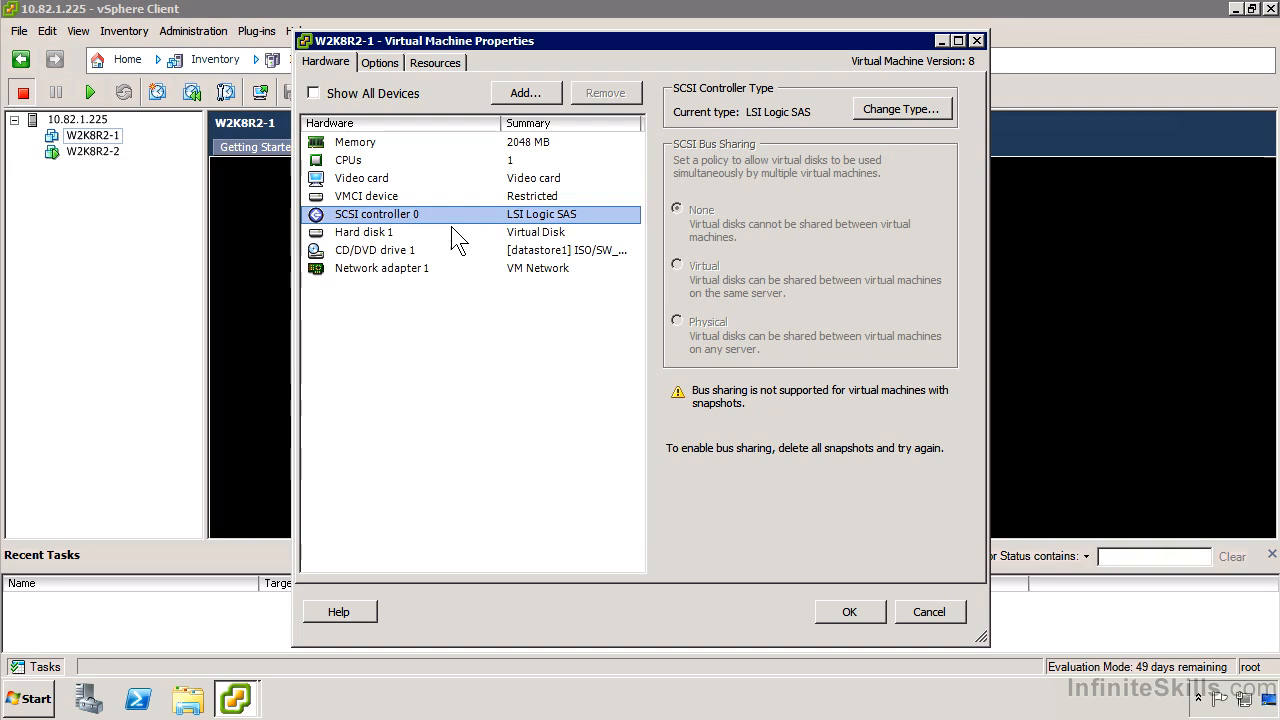
{"action": "left_click", "coordinate": [536, 95]}
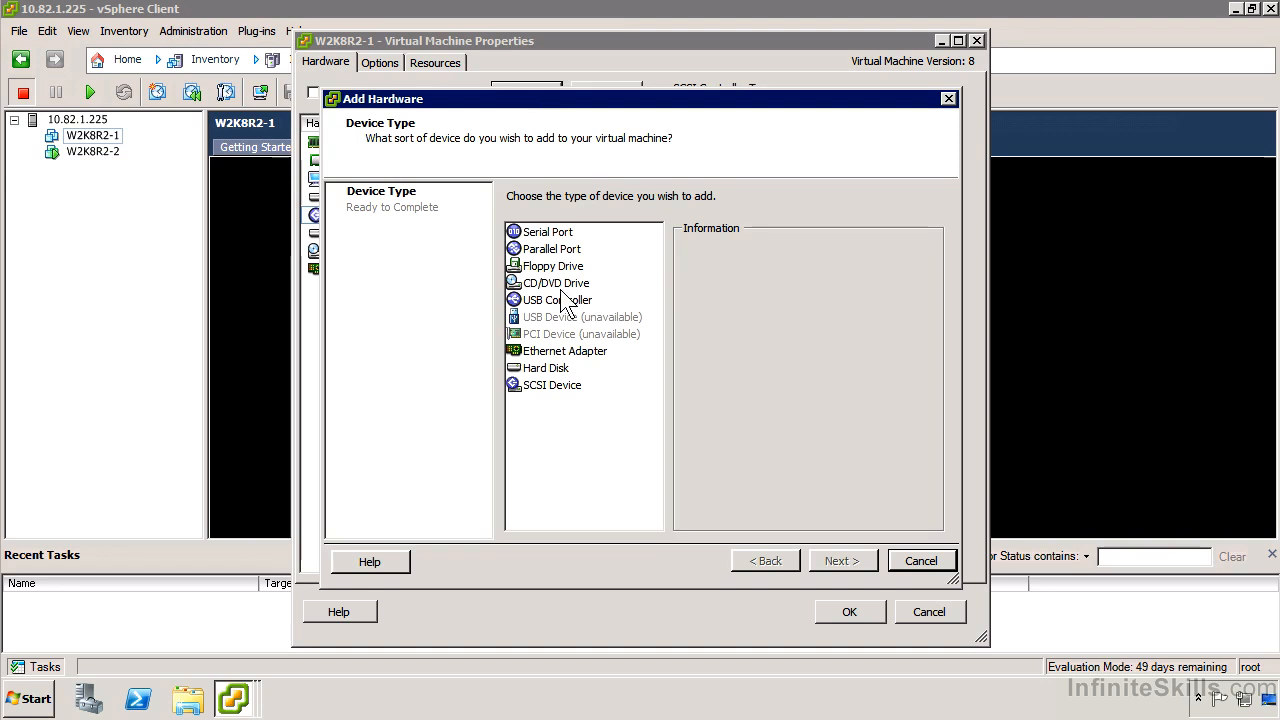
{"action": "left_click", "coordinate": [558, 369]}
{"action": "left_click", "coordinate": [867, 562]}
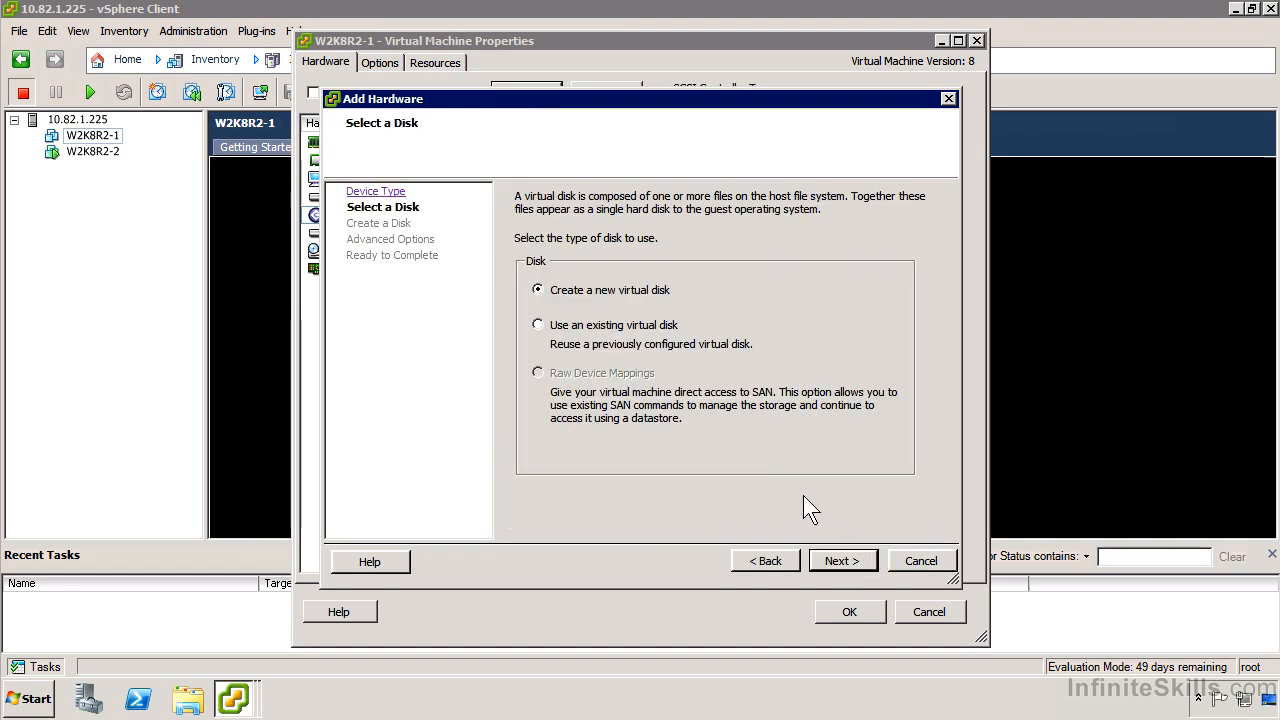
{"action": "left_click", "coordinate": [824, 554]}
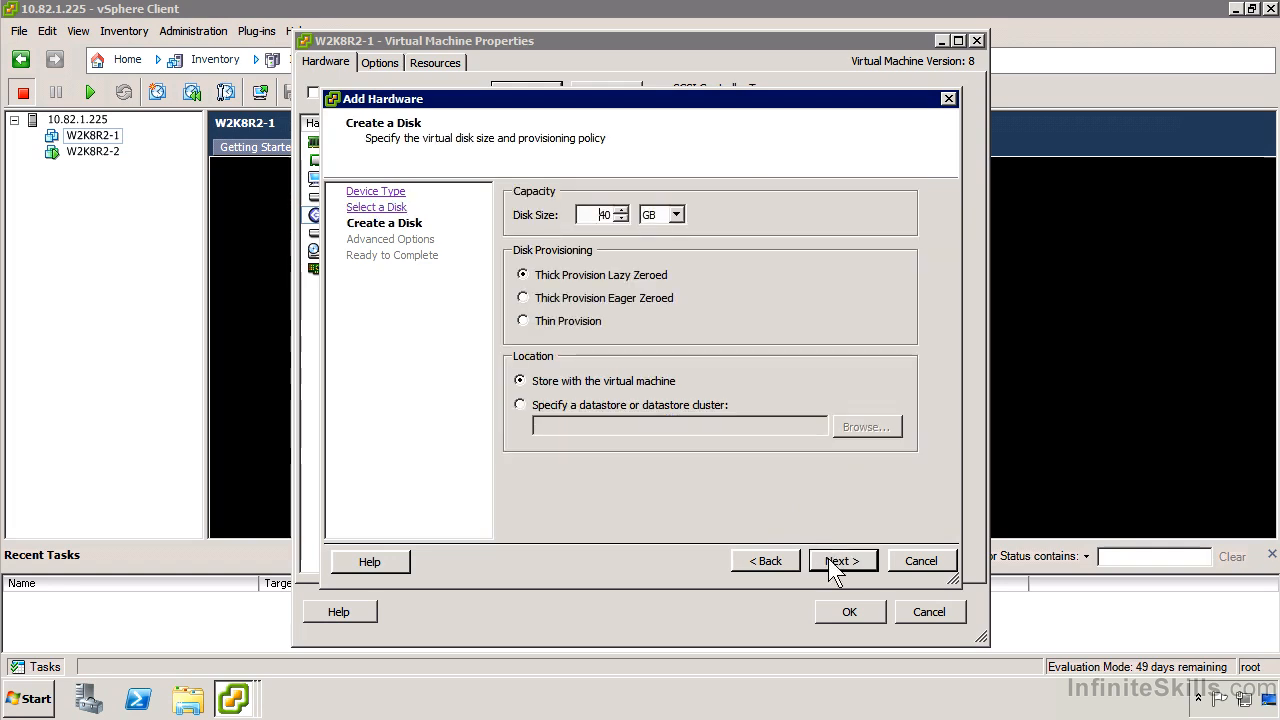
{"action": "left_click", "coordinate": [847, 558]}
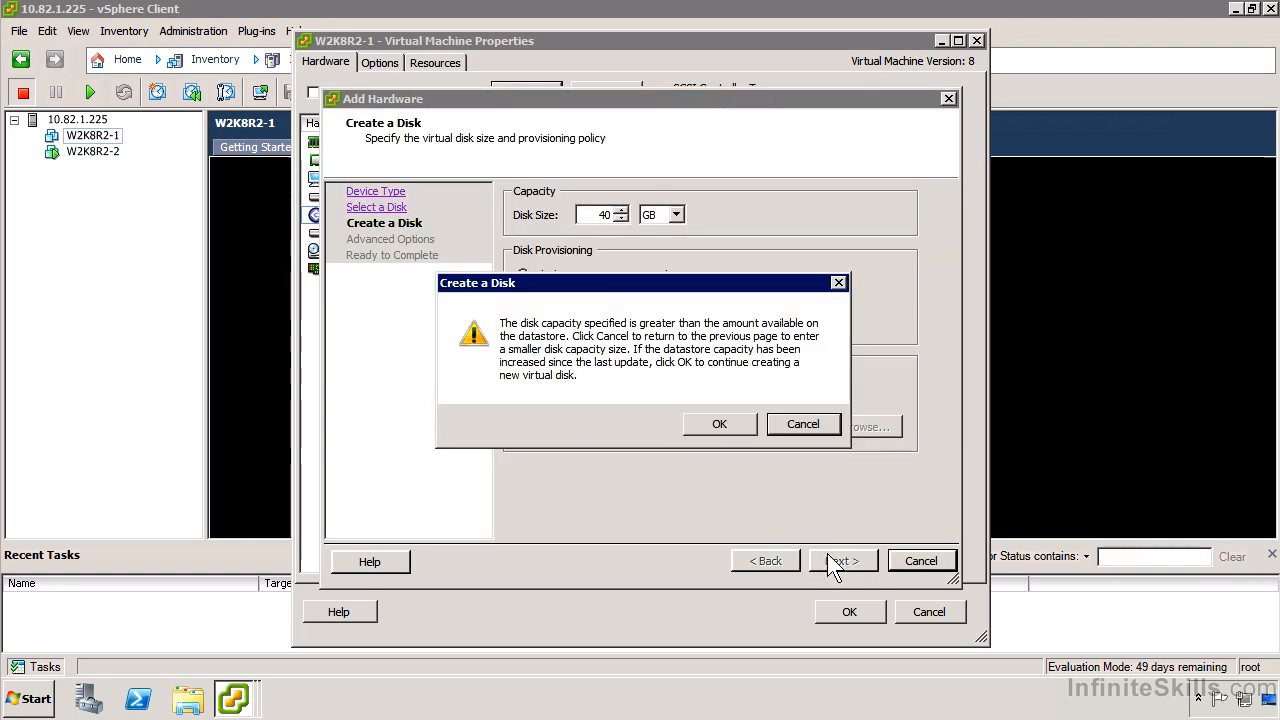
{"action": "left_click", "coordinate": [714, 424]}
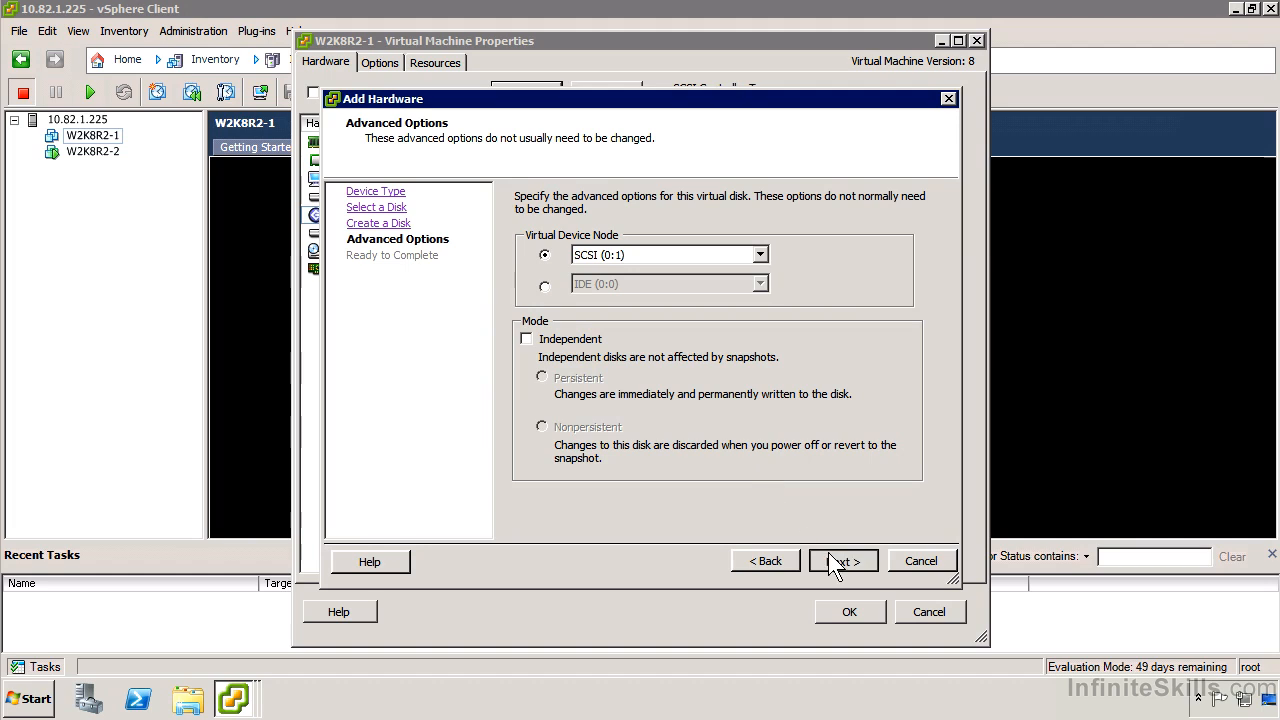
Assign the new hard disk to virtual device node SCSI (1:0) and finish adding it.
{"action": "left_click", "coordinate": [619, 255]}
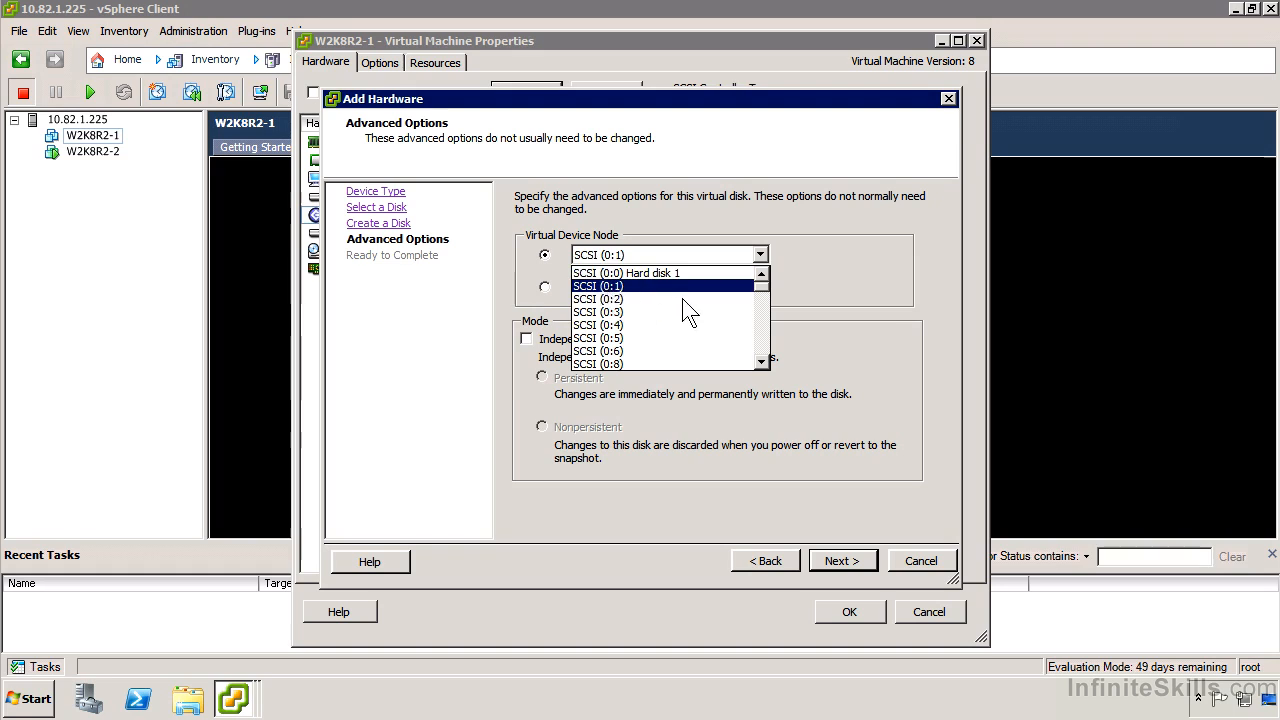
{"action": "scroll", "coordinate": [660, 312], "scroll_direction": "down", "scroll_amount": 5}
{"action": "scroll", "coordinate": [680, 316], "scroll_direction": "down", "scroll_amount": 1}
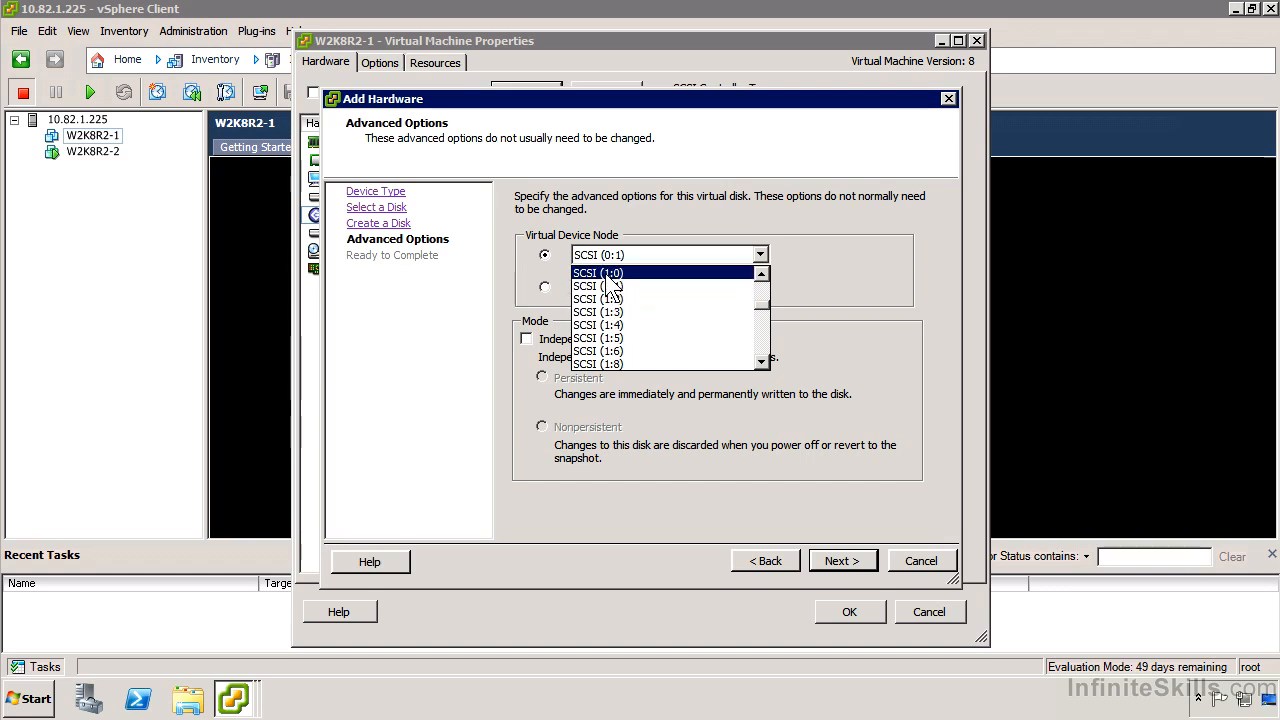
{"action": "left_click", "coordinate": [632, 288]}
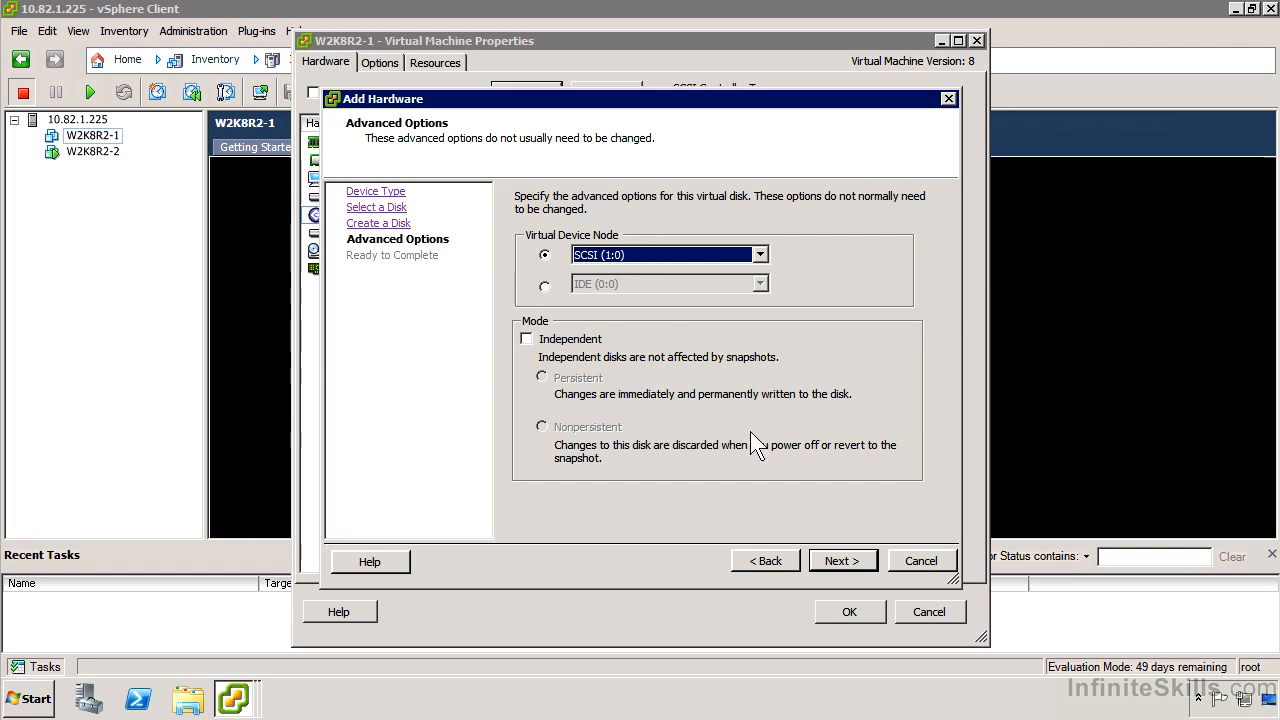
{"action": "left_click", "coordinate": [855, 564]}
{"action": "left_click", "coordinate": [855, 564]}
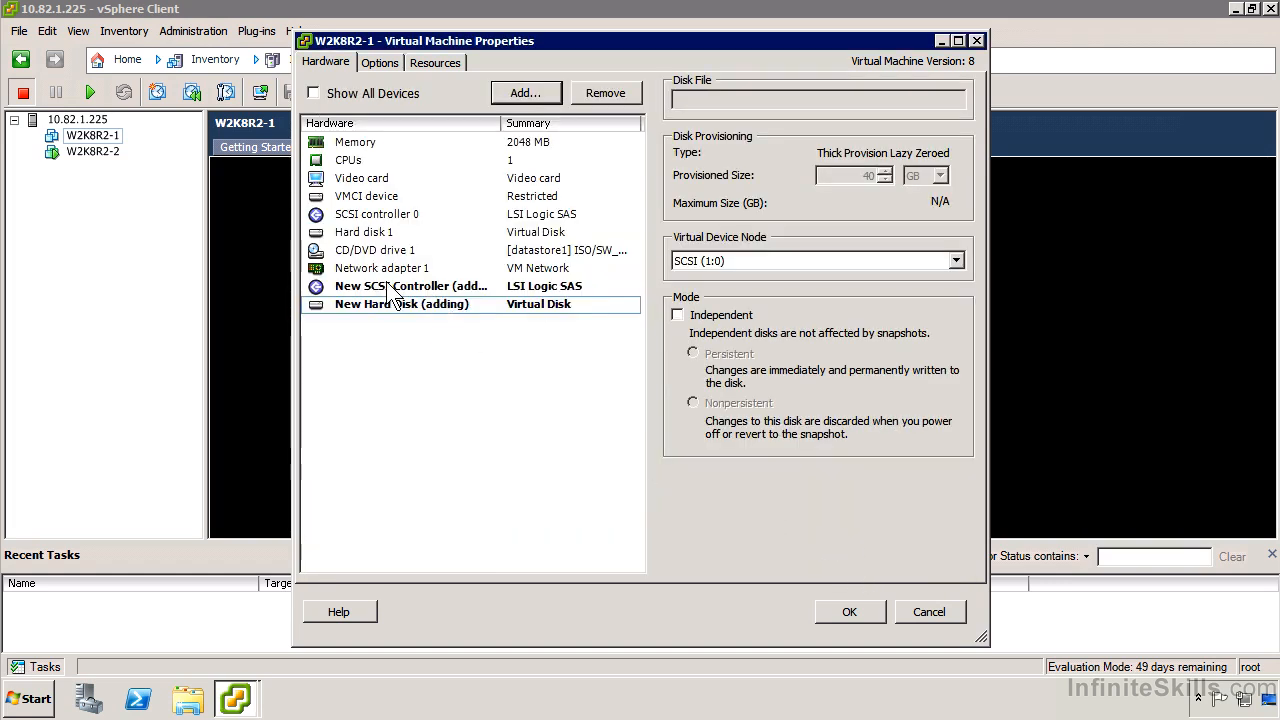
Change the new SCSI controller's type to VMware Paravirtual.
{"action": "left_click", "coordinate": [463, 289]}
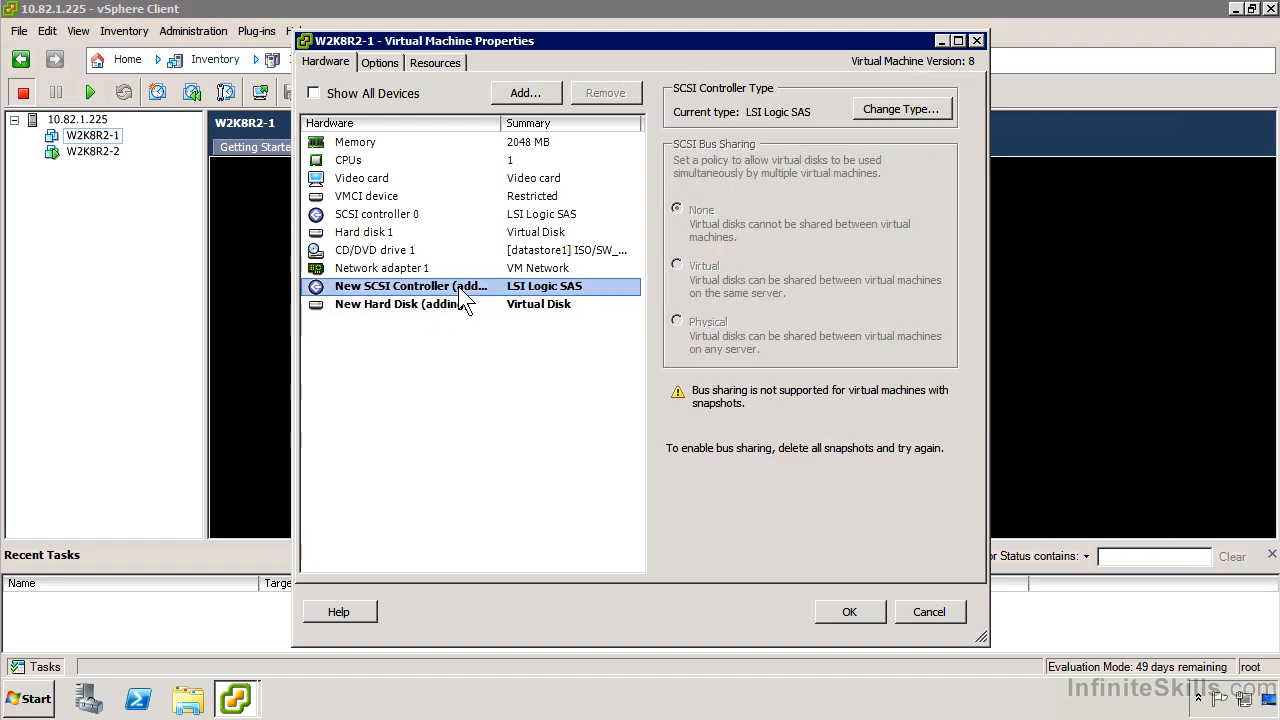
{"action": "left_click", "coordinate": [888, 110]}
{"action": "left_click", "coordinate": [215, 338]}
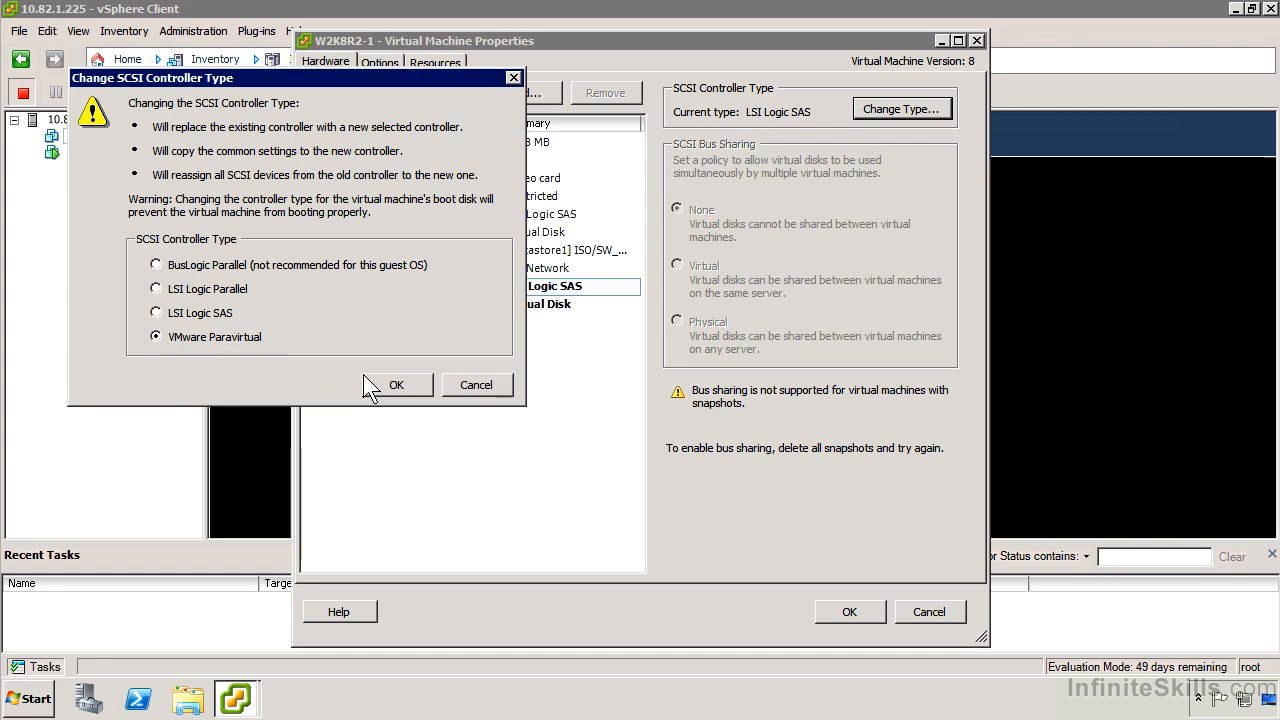
{"action": "left_click", "coordinate": [400, 382]}
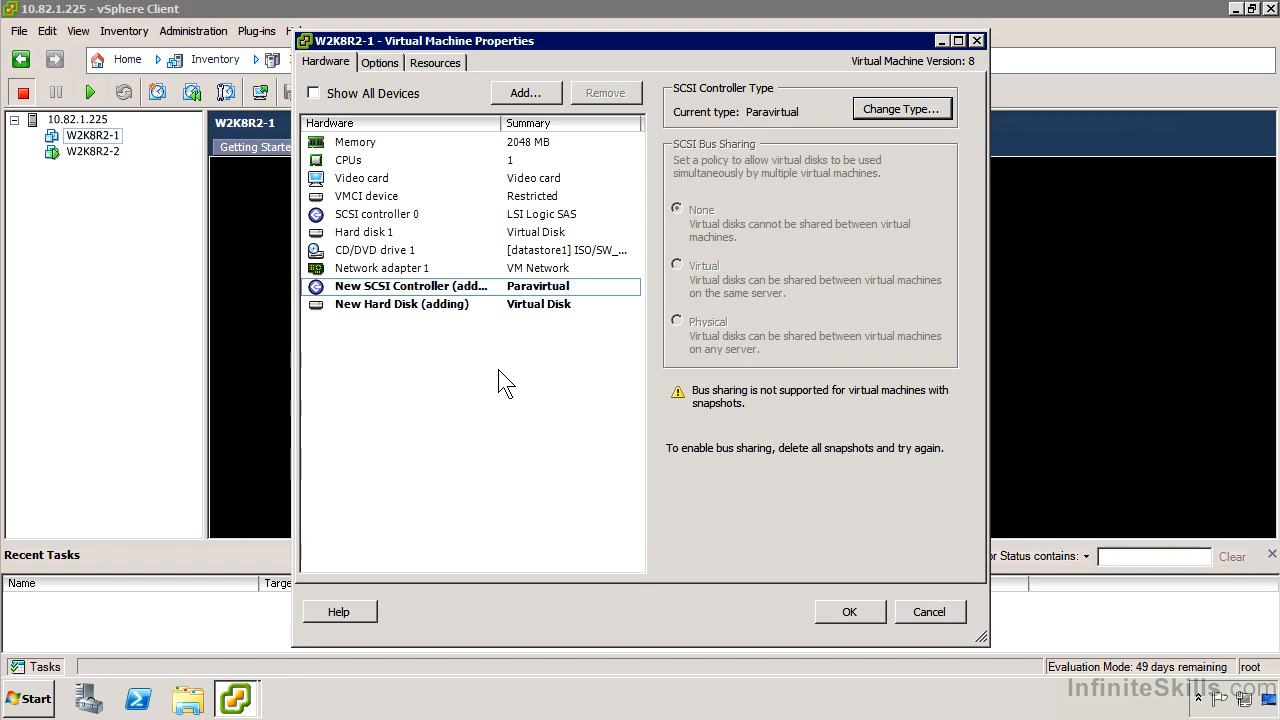
Add a VMXNET 3 Ethernet adapter on VM Network, connected at power on, and apply the virtual machine's hardware changes.
{"action": "left_click", "coordinate": [418, 270]}
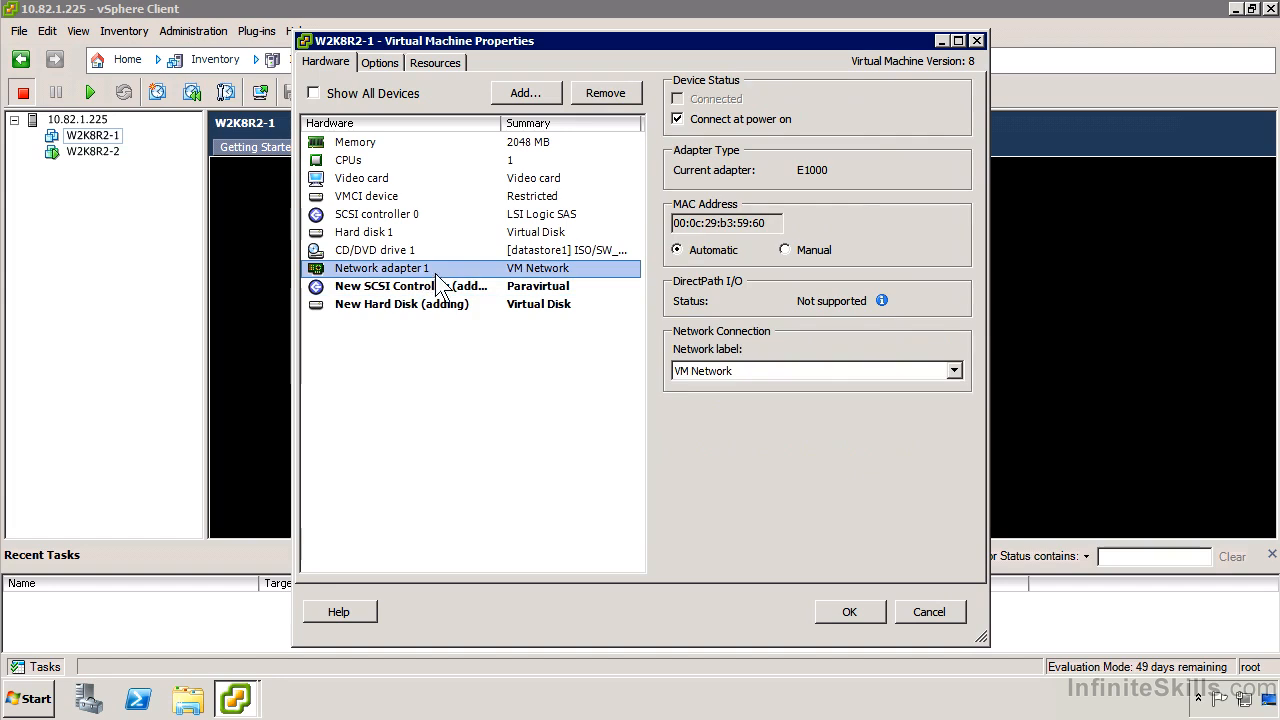
{"action": "left_click", "coordinate": [539, 95]}
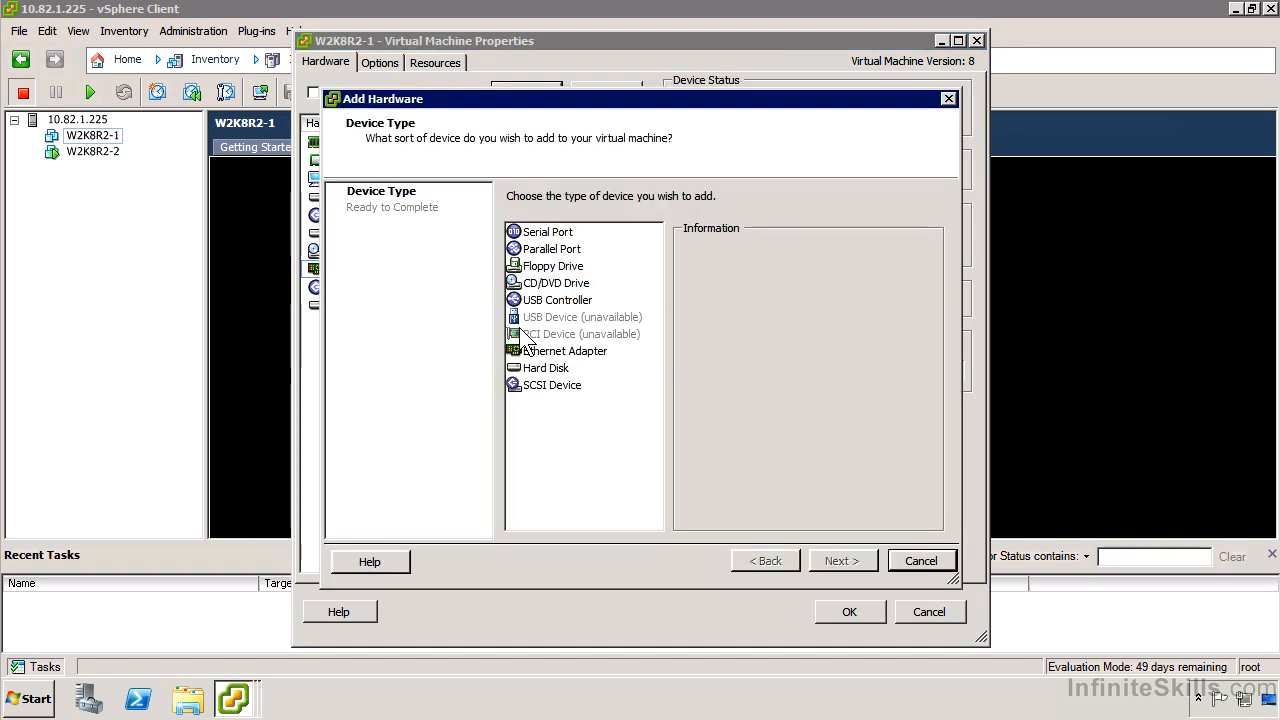
{"action": "left_click", "coordinate": [561, 351]}
{"action": "left_click", "coordinate": [829, 561]}
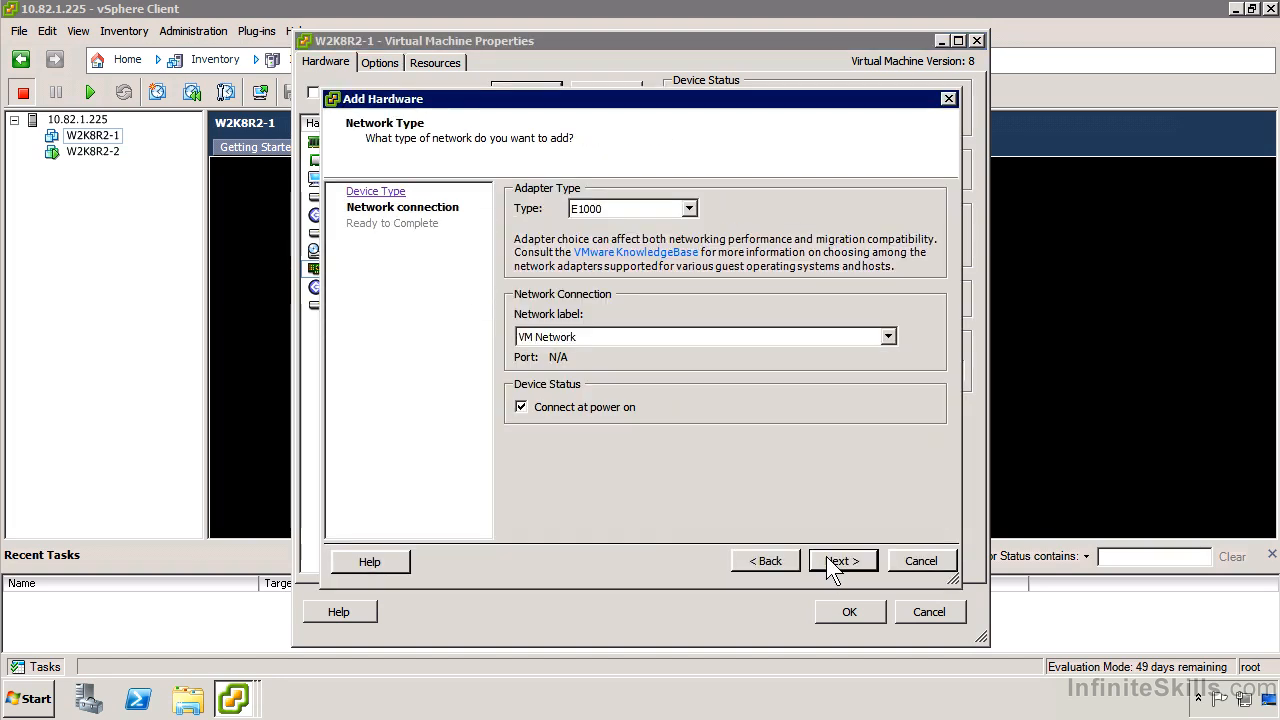
{"action": "left_click", "coordinate": [688, 208]}
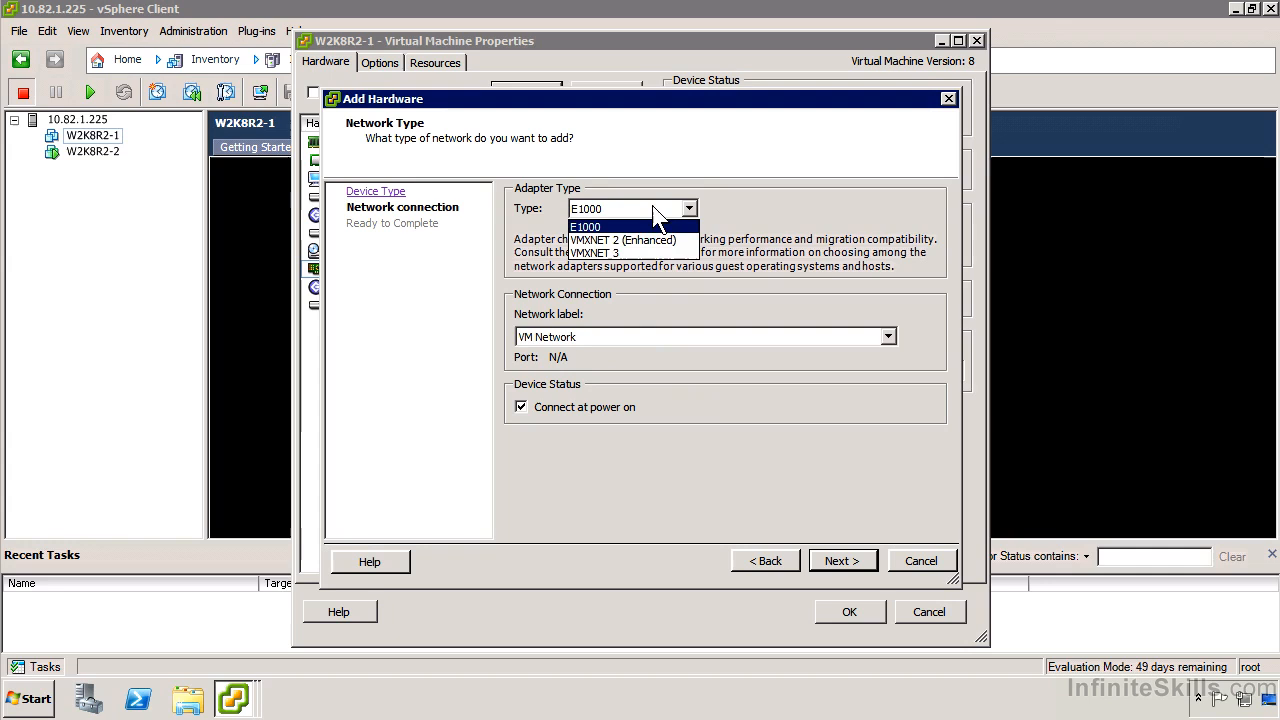
{"action": "left_click", "coordinate": [638, 254]}
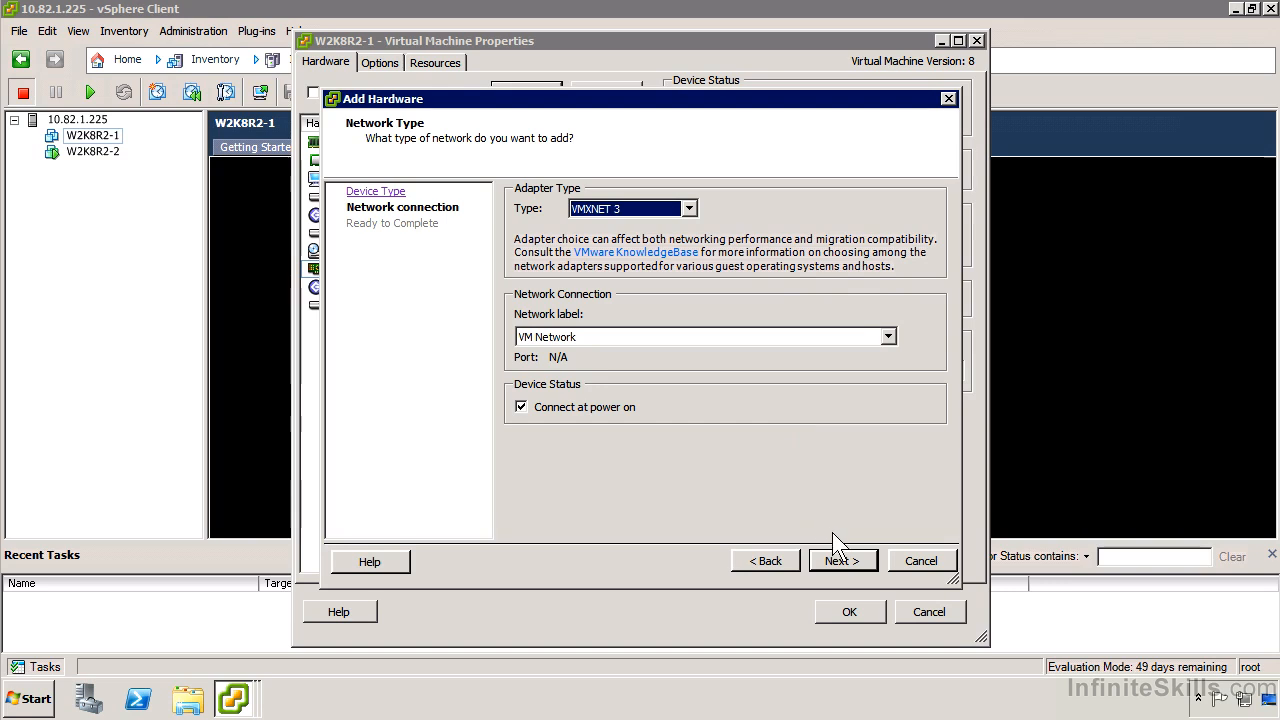
{"action": "left_click", "coordinate": [844, 557]}
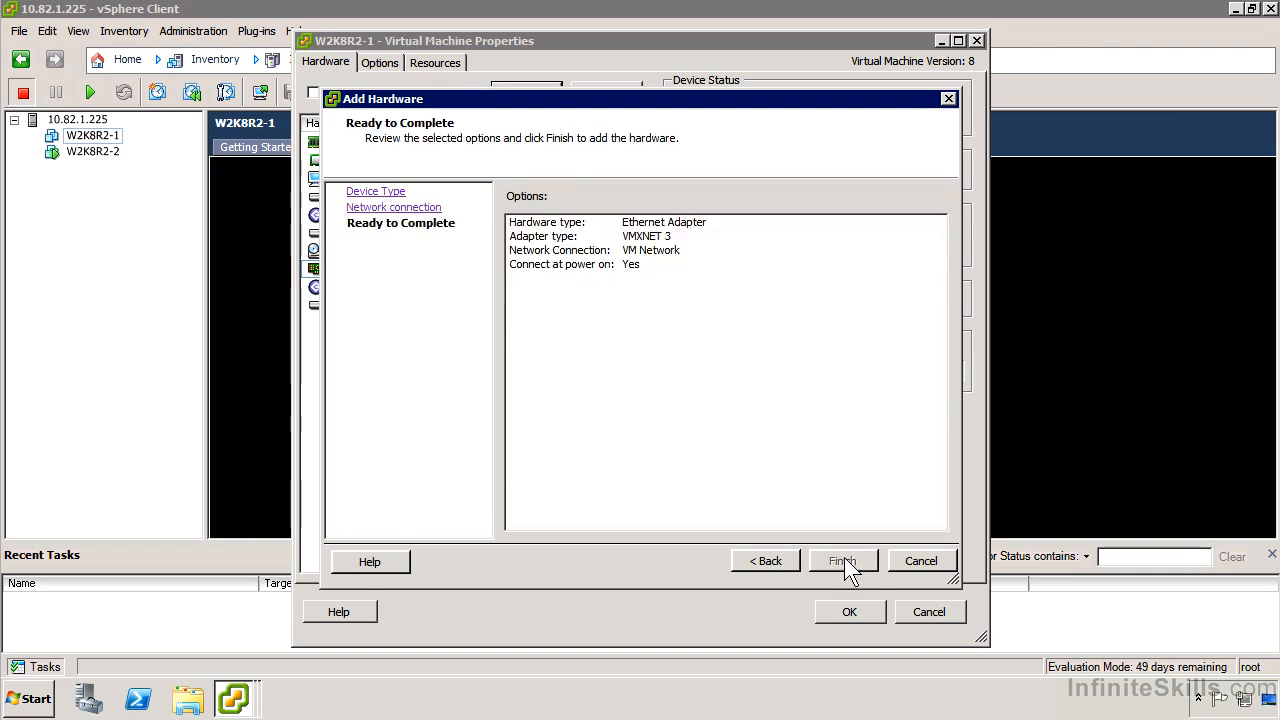
{"action": "left_click", "coordinate": [844, 557]}
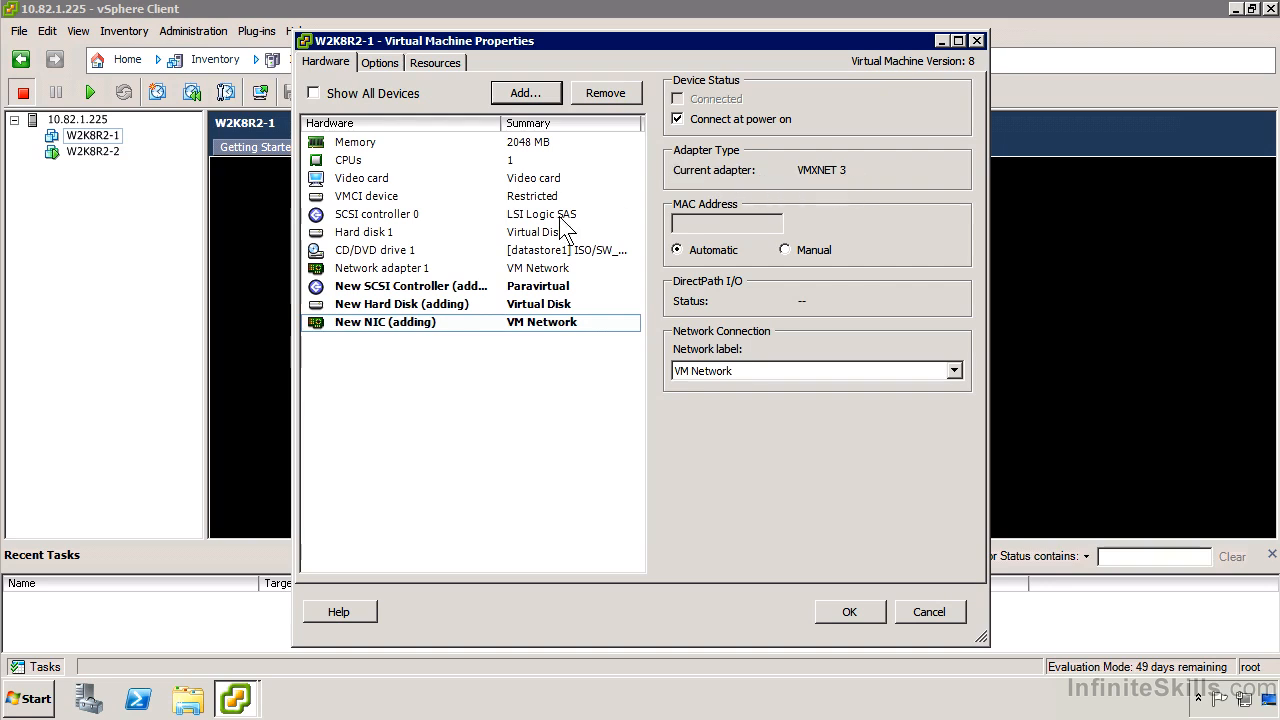
{"action": "left_click", "coordinate": [378, 268]}
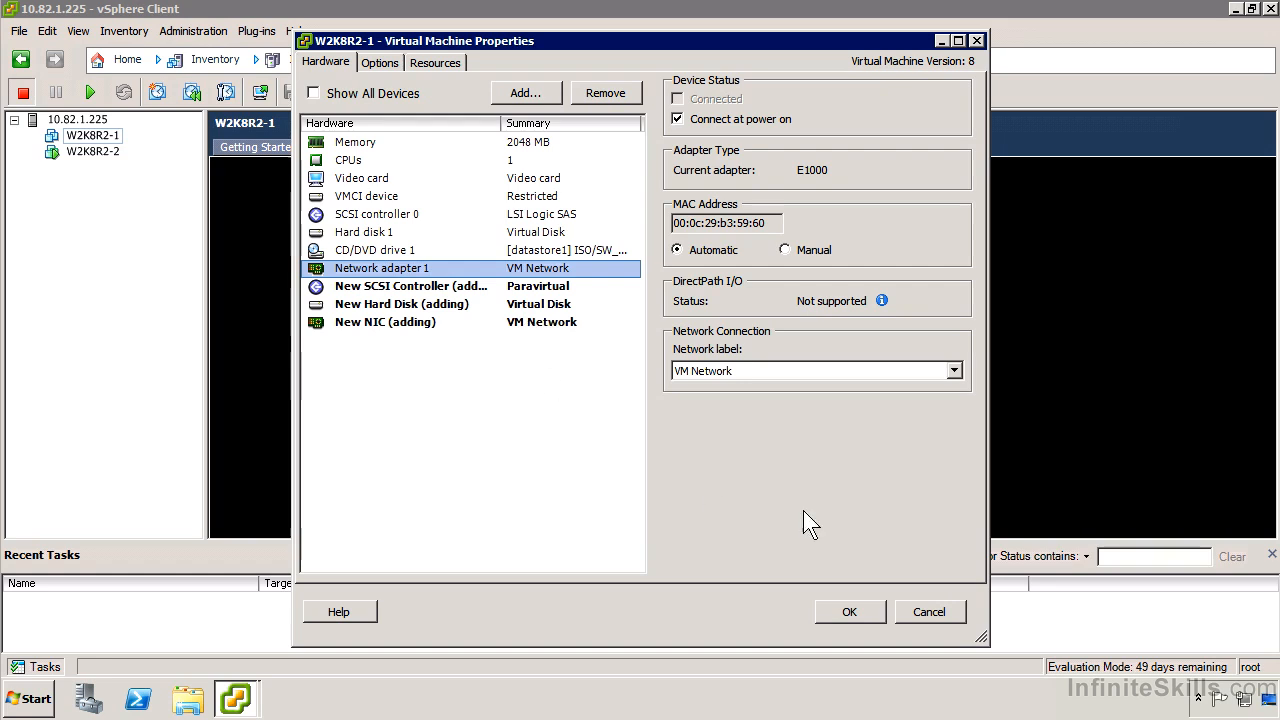
{"action": "left_click", "coordinate": [851, 608]}
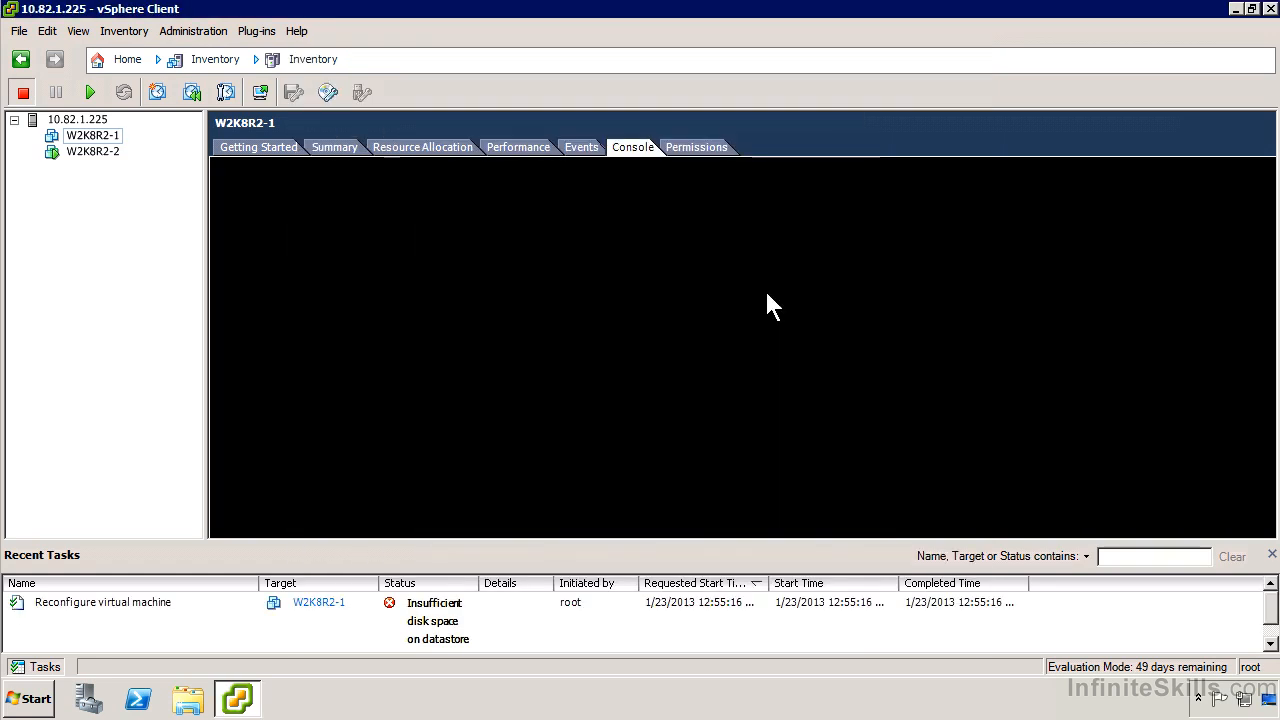
Open the console of W2K8R2-2 in its own window and switch it to full screen.
{"action": "left_click", "coordinate": [102, 153]}
{"action": "left_click", "coordinate": [618, 148]}
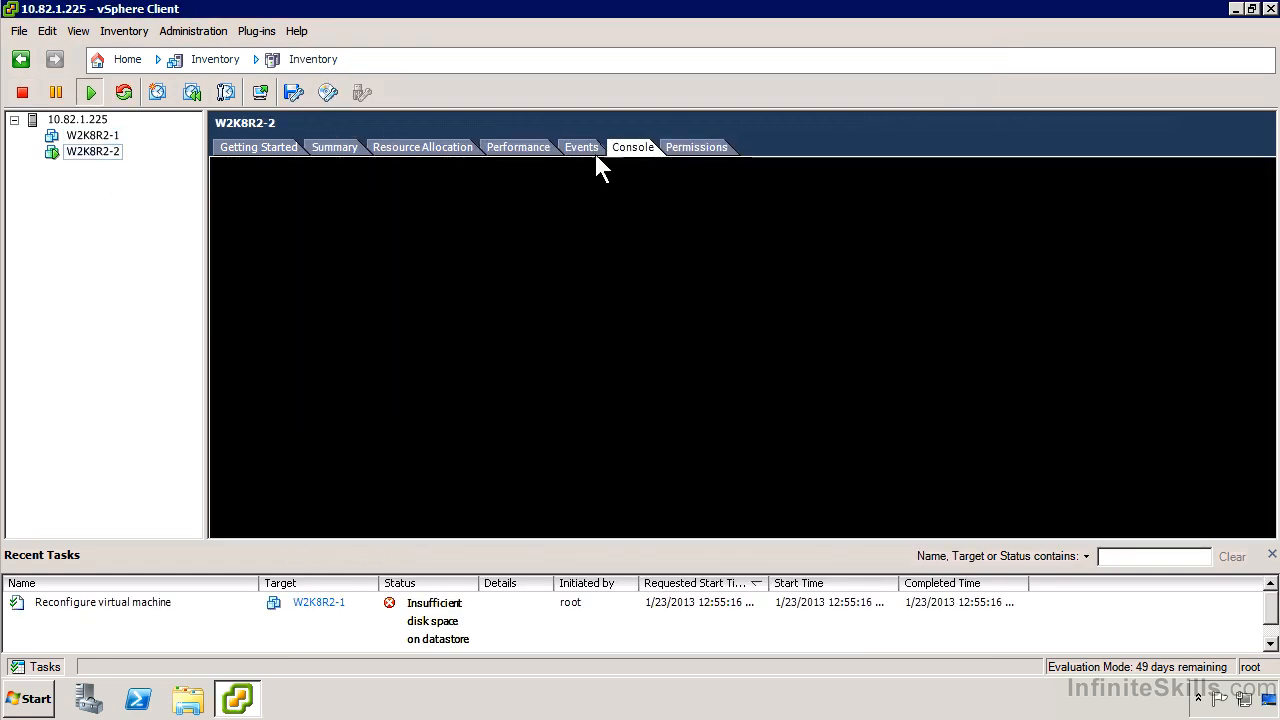
{"action": "right_click", "coordinate": [84, 158]}
{"action": "left_click", "coordinate": [181, 222]}
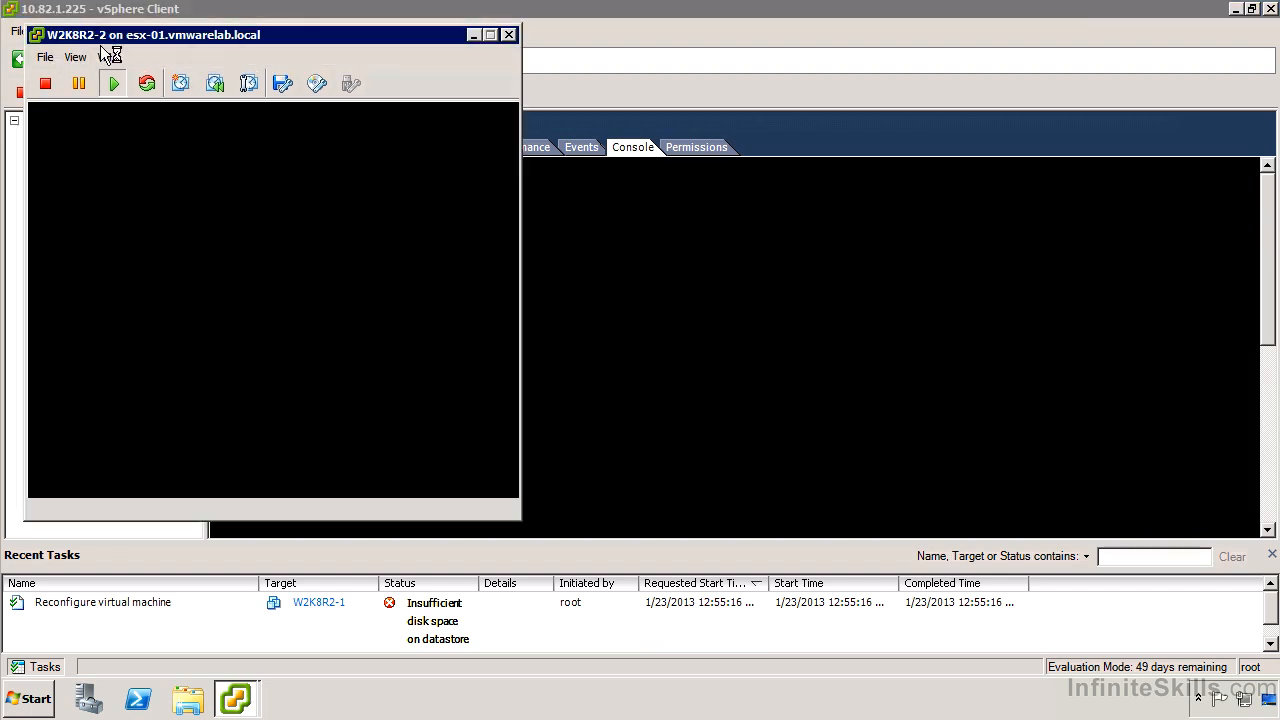
{"action": "left_click", "coordinate": [75, 57]}
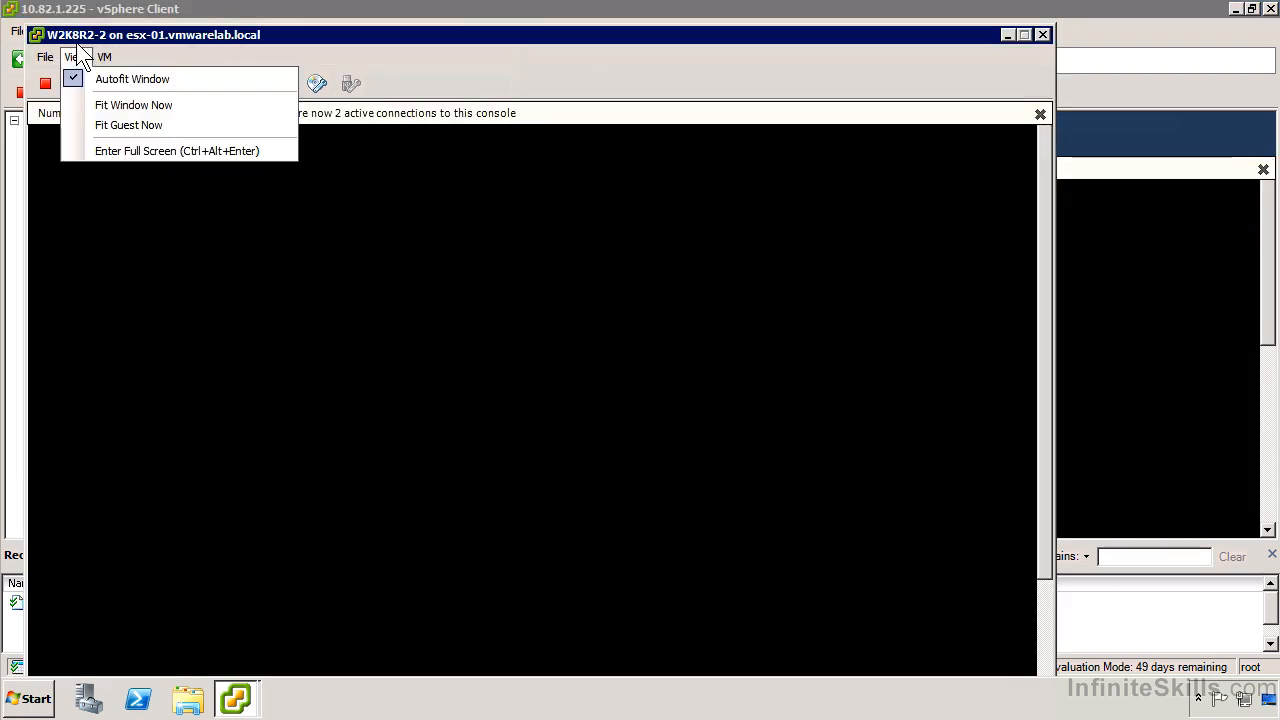
{"action": "left_click", "coordinate": [137, 152]}
{"action": "left_click", "coordinate": [494, 446]}
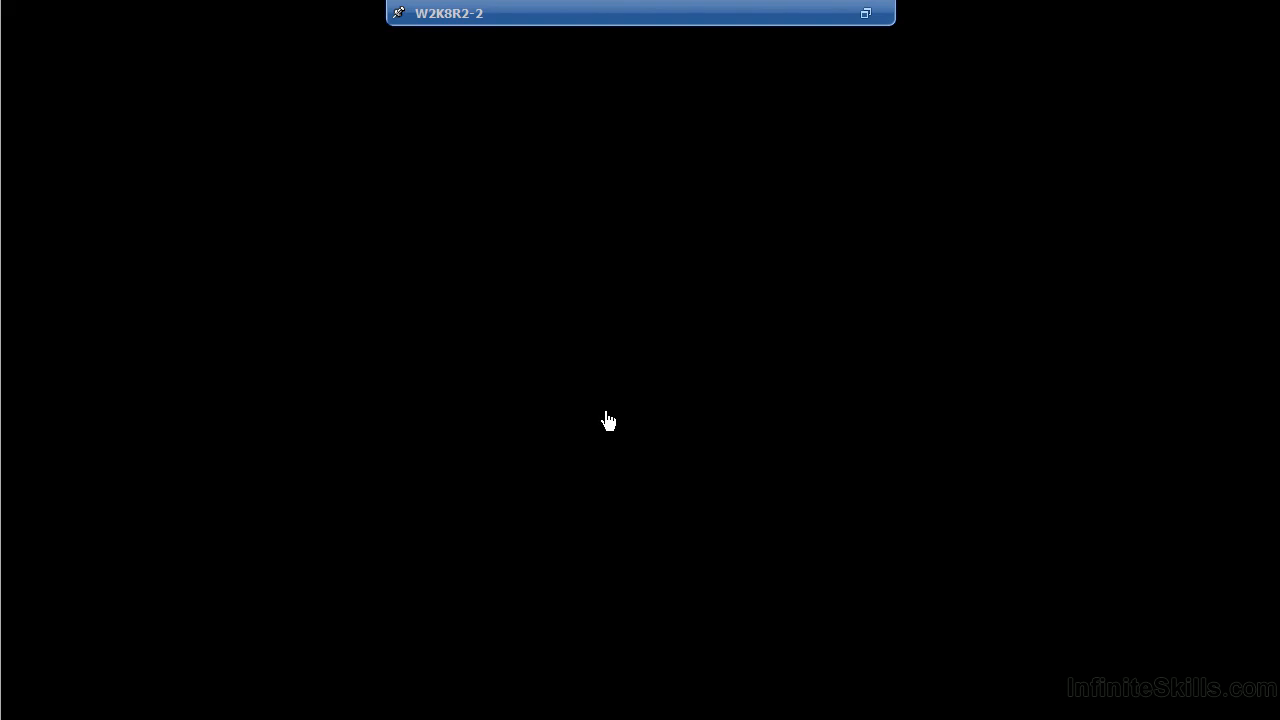
Open the Control Panel in the W2K8R2-2 guest and show its items as small icons.
{"action": "left_click", "coordinate": [35, 700]}
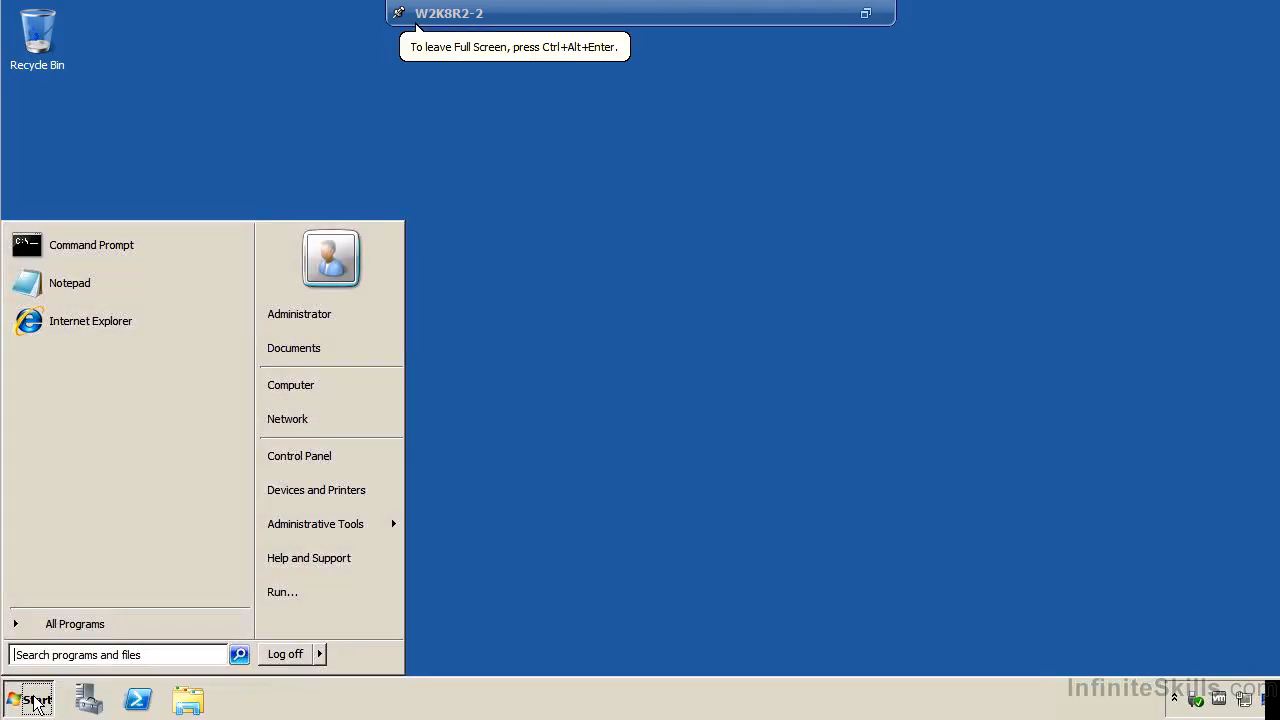
{"action": "left_click", "coordinate": [357, 457]}
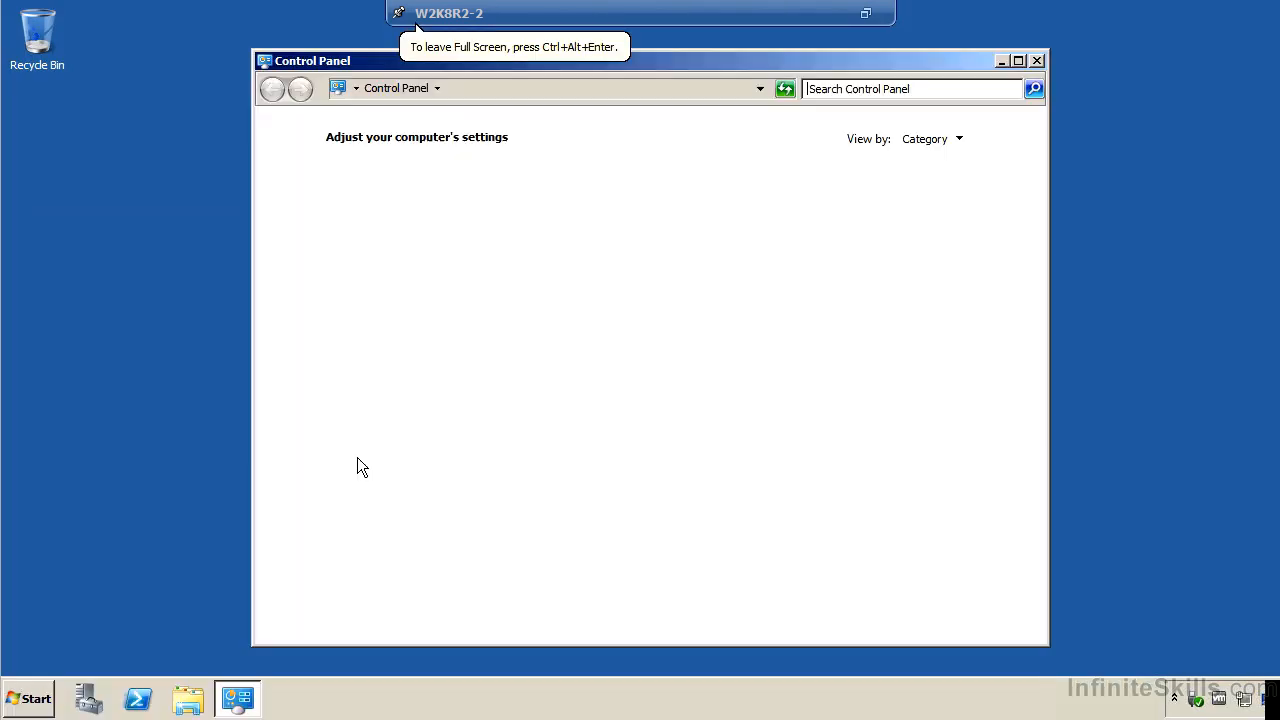
{"action": "left_click", "coordinate": [950, 138]}
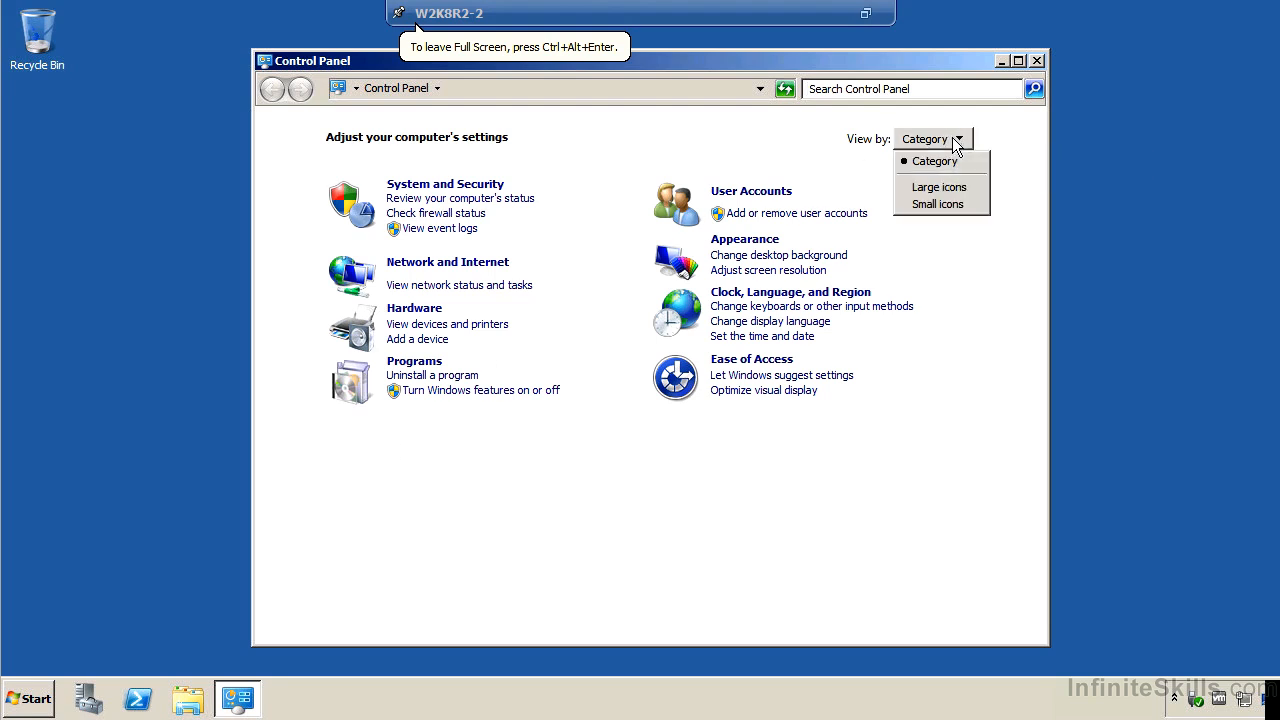
{"action": "left_click", "coordinate": [945, 204]}
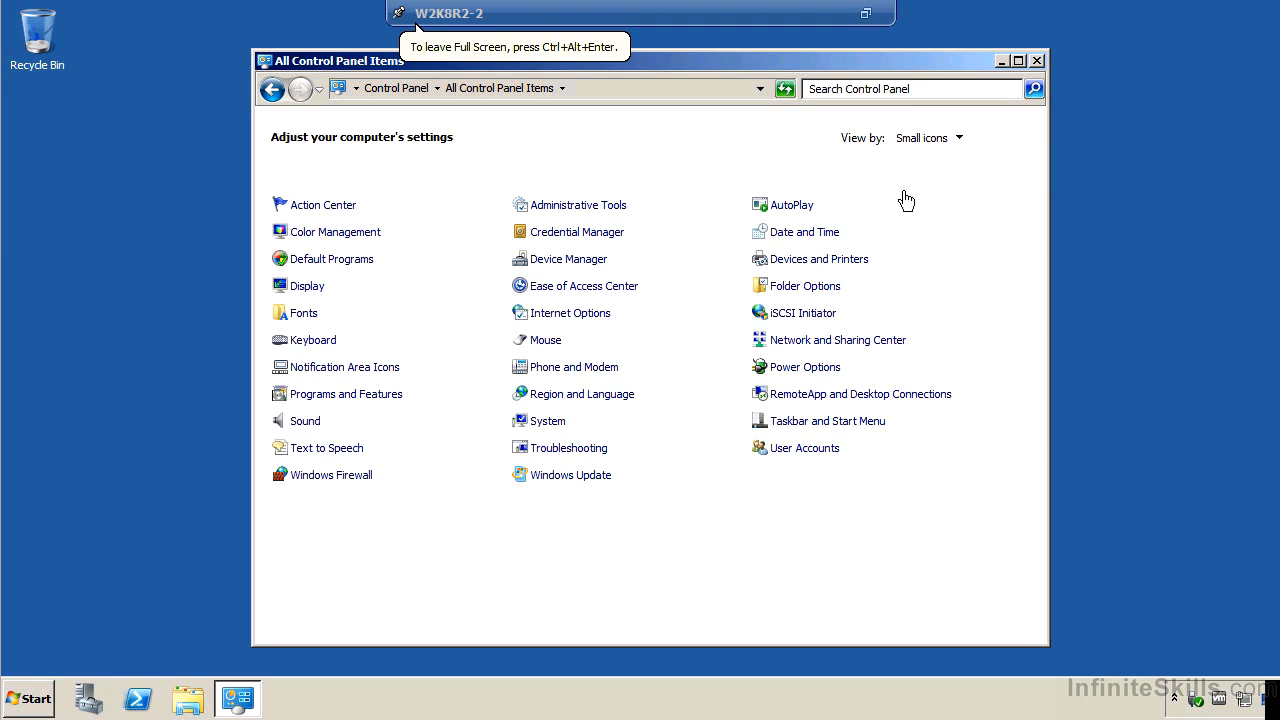
Examine the display adapter's advanced settings and troubleshooting options, close them without changes, and return to the Control Panel home.
{"action": "left_click", "coordinate": [300, 290]}
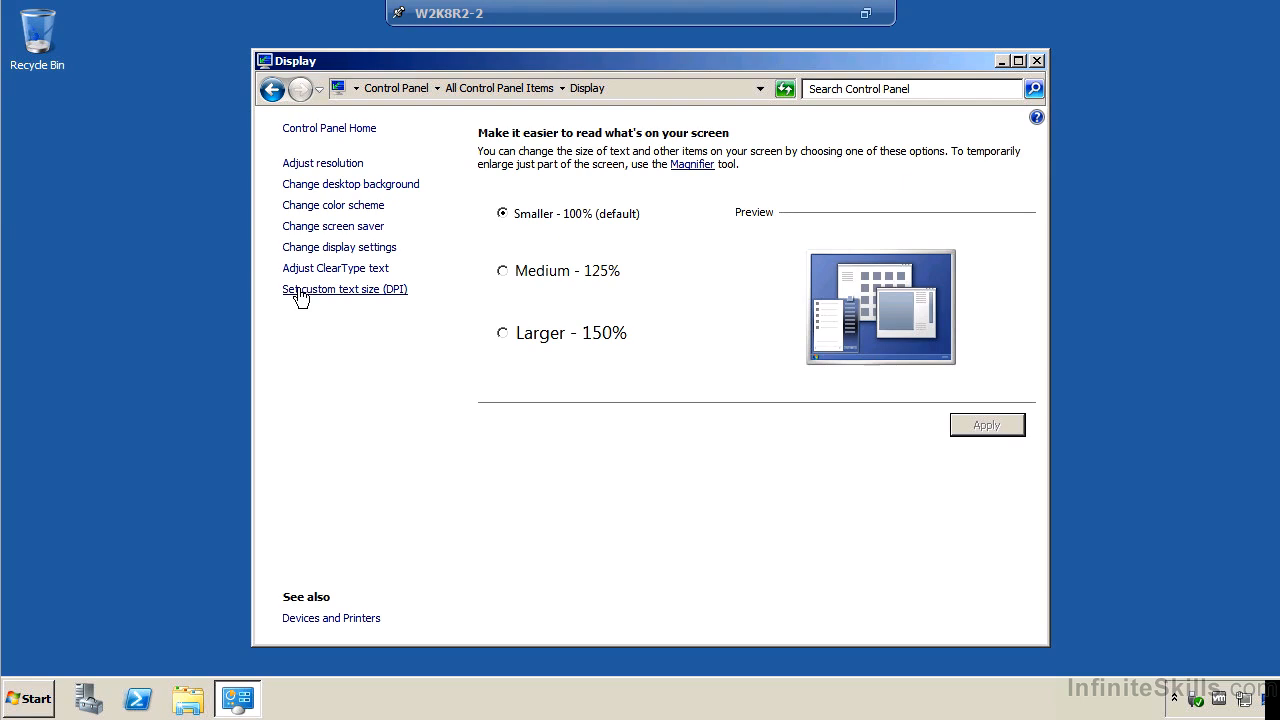
{"action": "left_click", "coordinate": [357, 165]}
{"action": "left_click", "coordinate": [912, 362]}
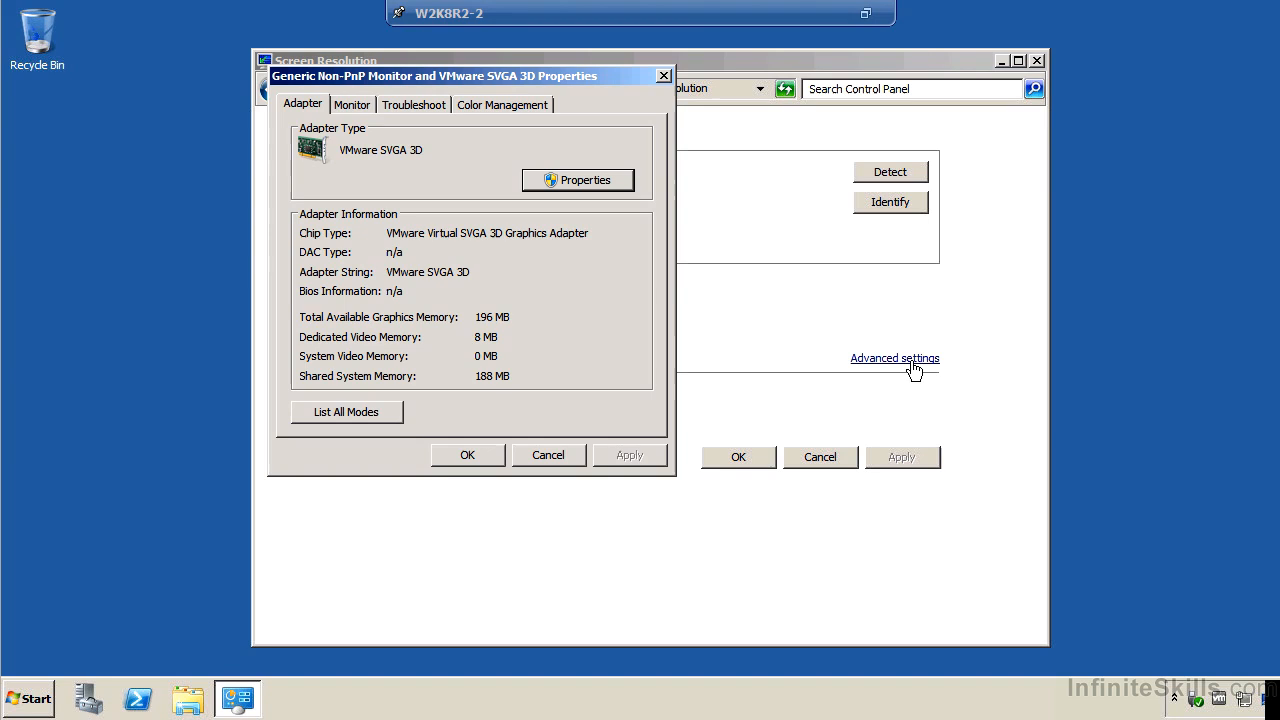
{"action": "left_click", "coordinate": [397, 111]}
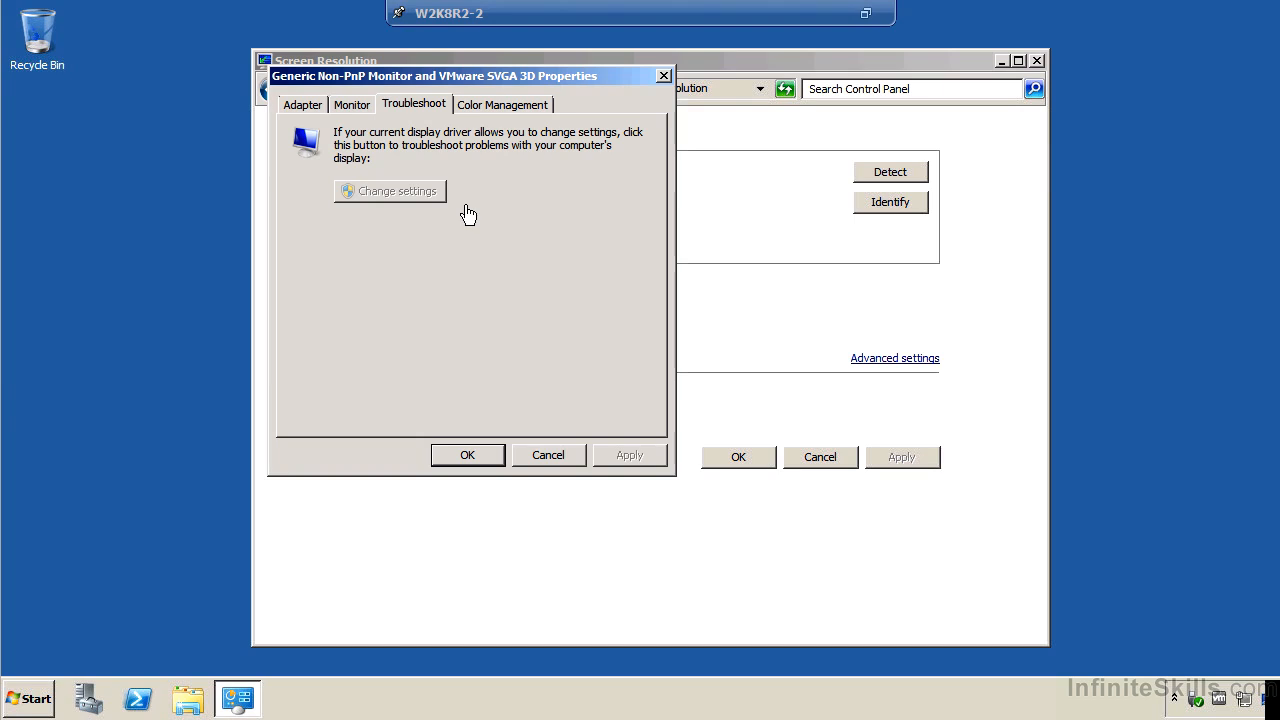
{"action": "left_click", "coordinate": [565, 458]}
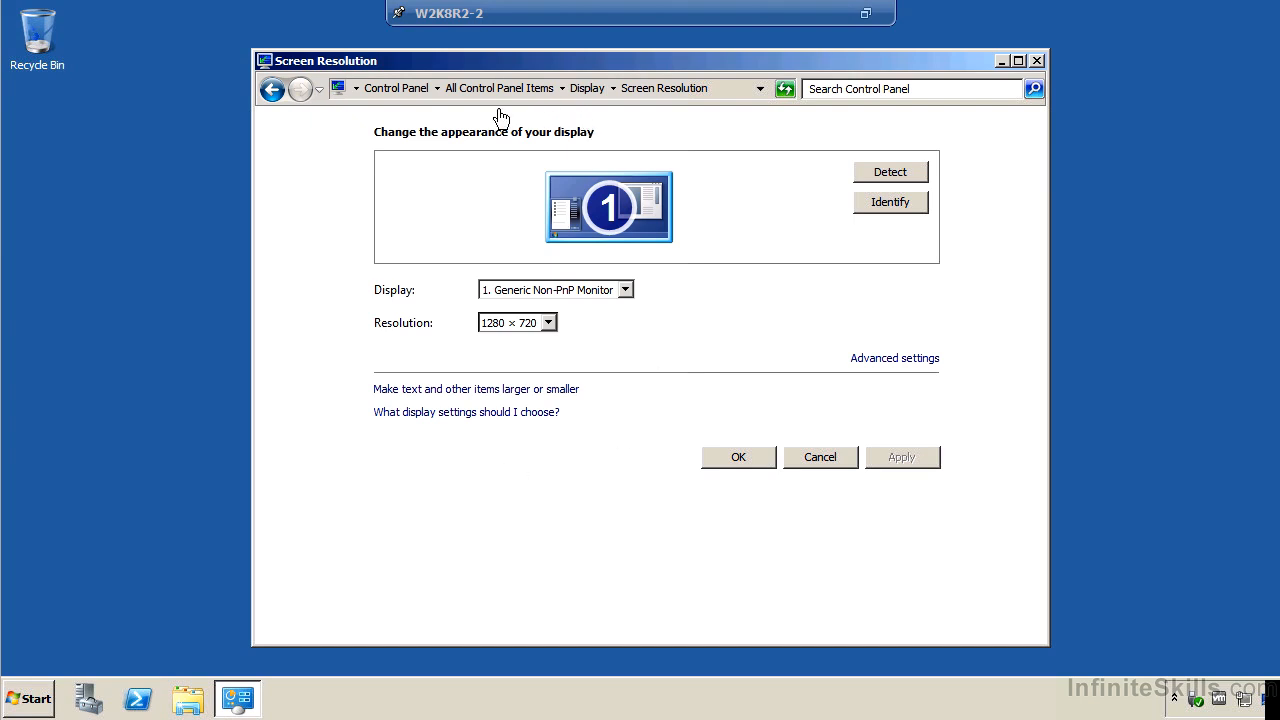
{"action": "left_click", "coordinate": [413, 90]}
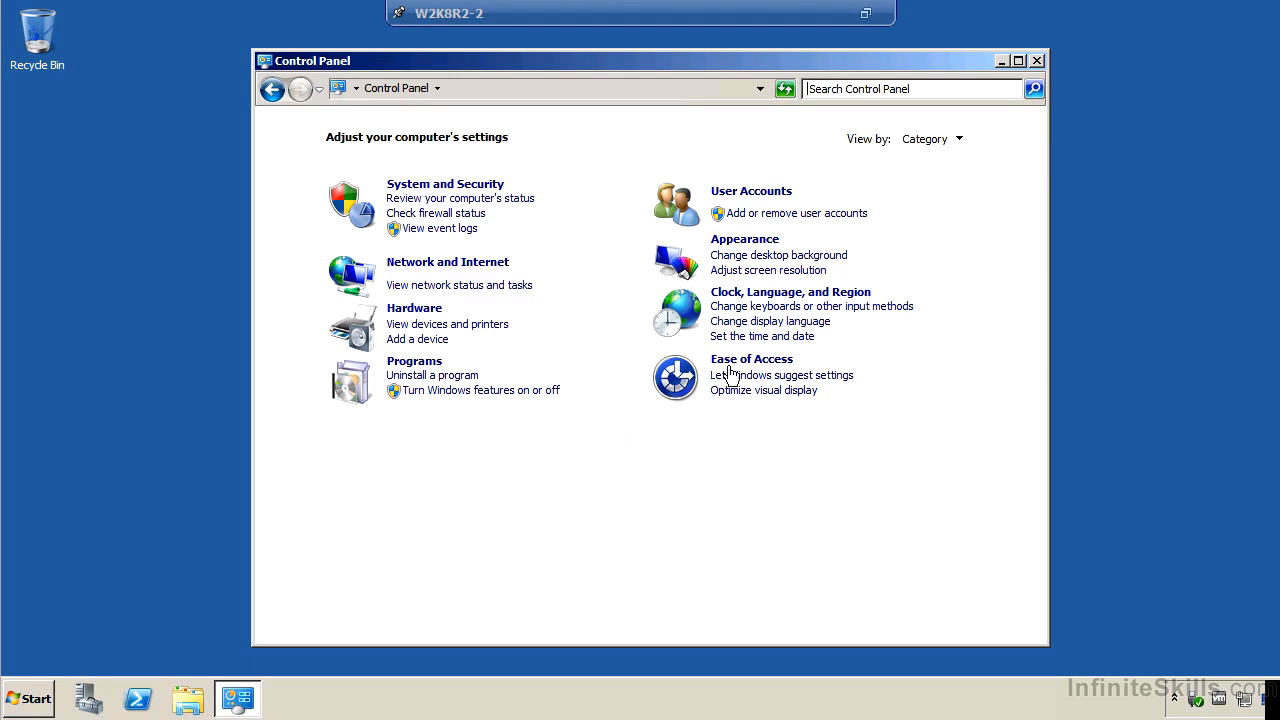
Show the Control Panel items as small icons and open the performance options in the advanced system settings.
{"action": "left_click", "coordinate": [958, 140]}
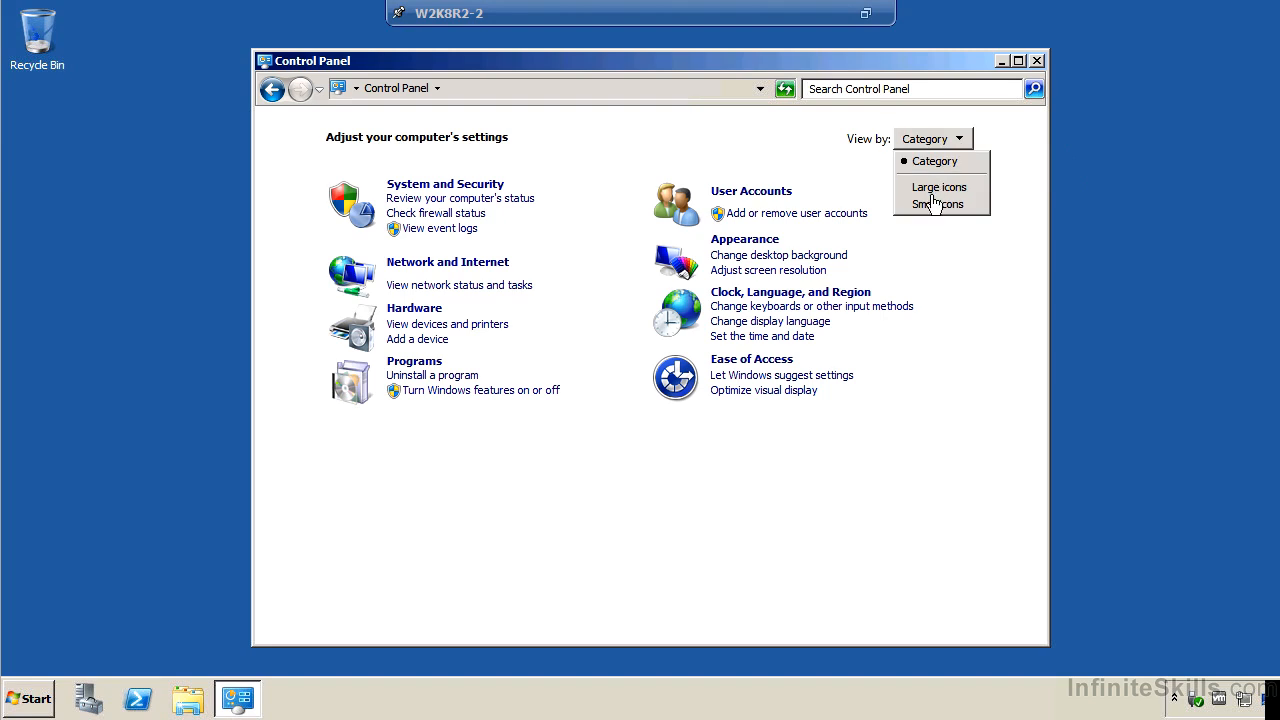
{"action": "left_click", "coordinate": [937, 208]}
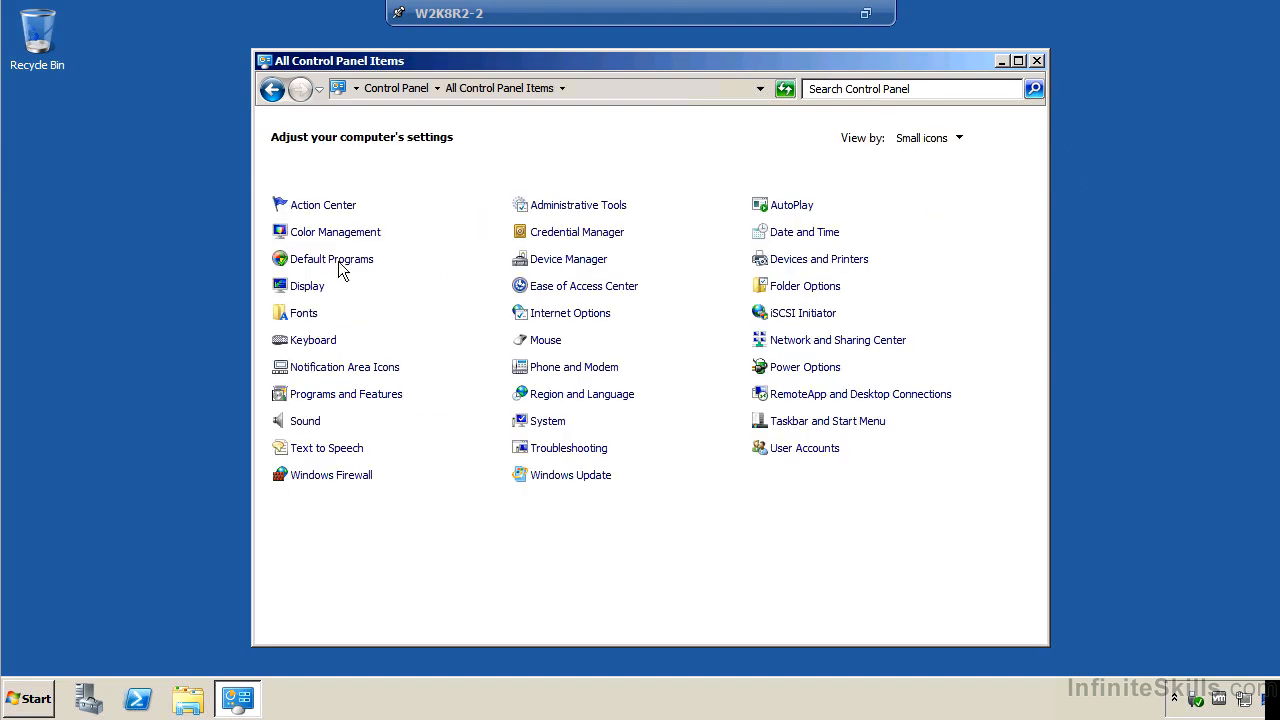
{"action": "left_click", "coordinate": [548, 421]}
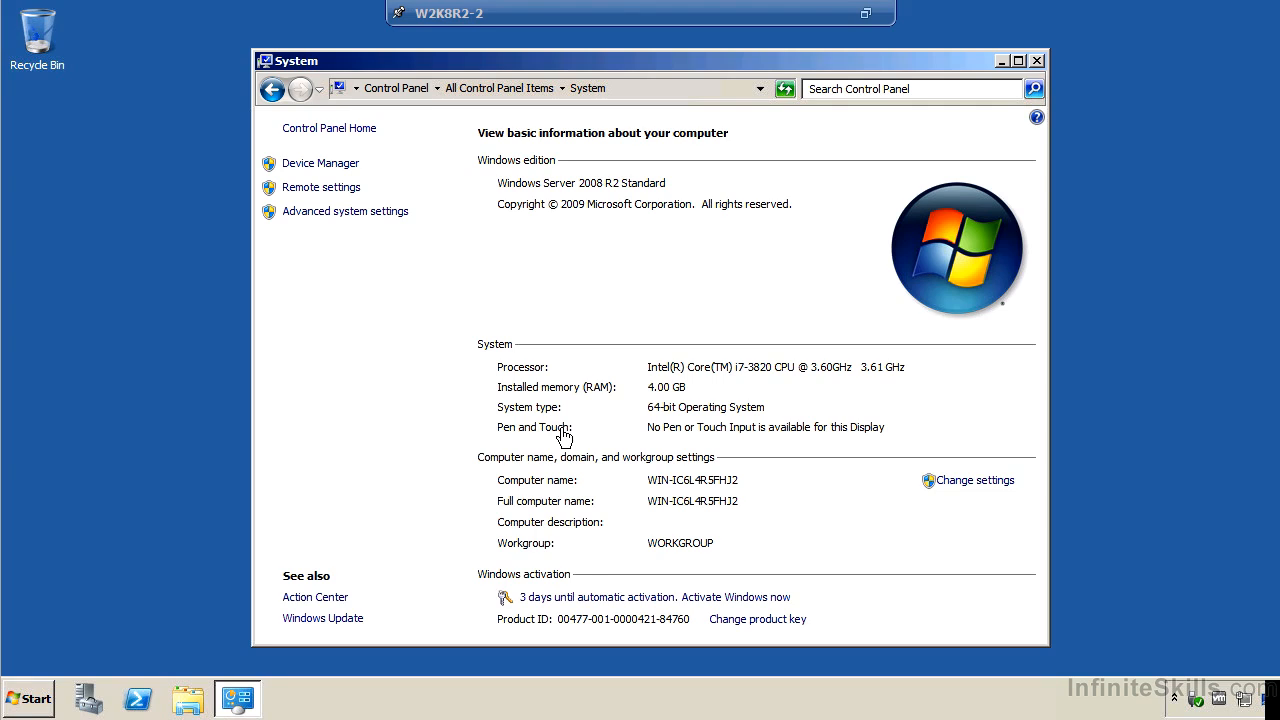
{"action": "left_click", "coordinate": [318, 213]}
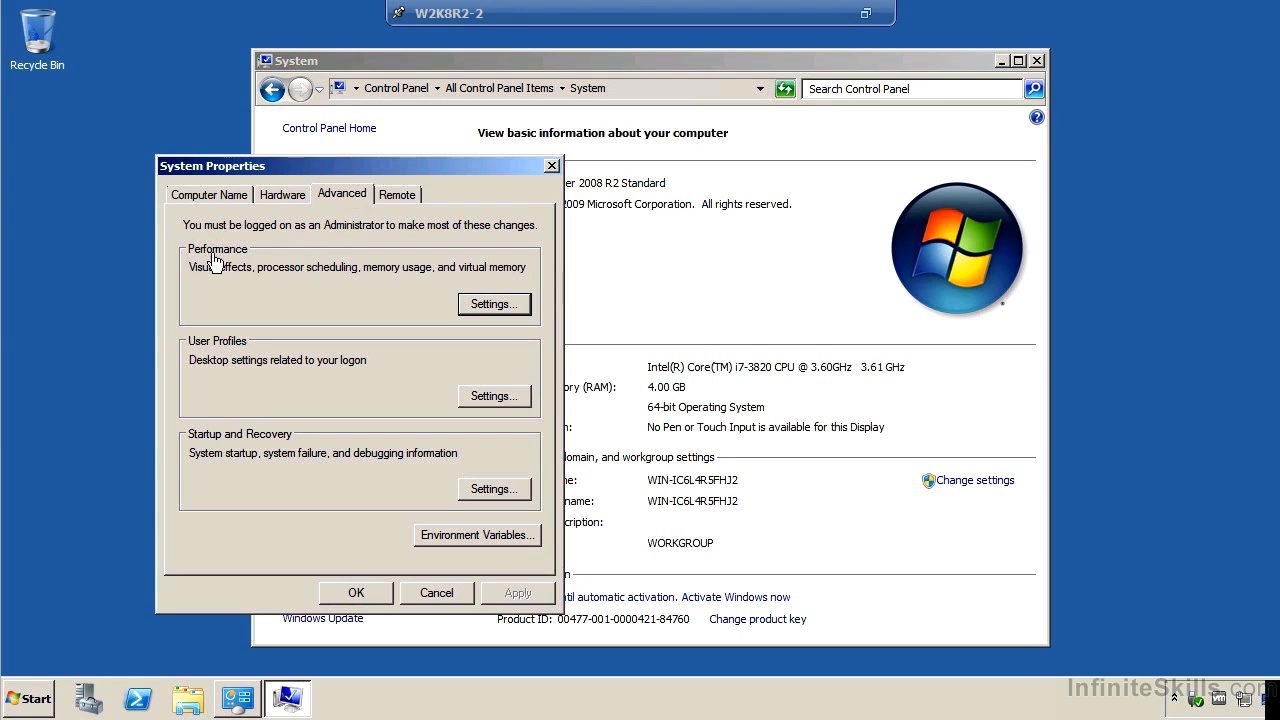
{"action": "left_click", "coordinate": [514, 312]}
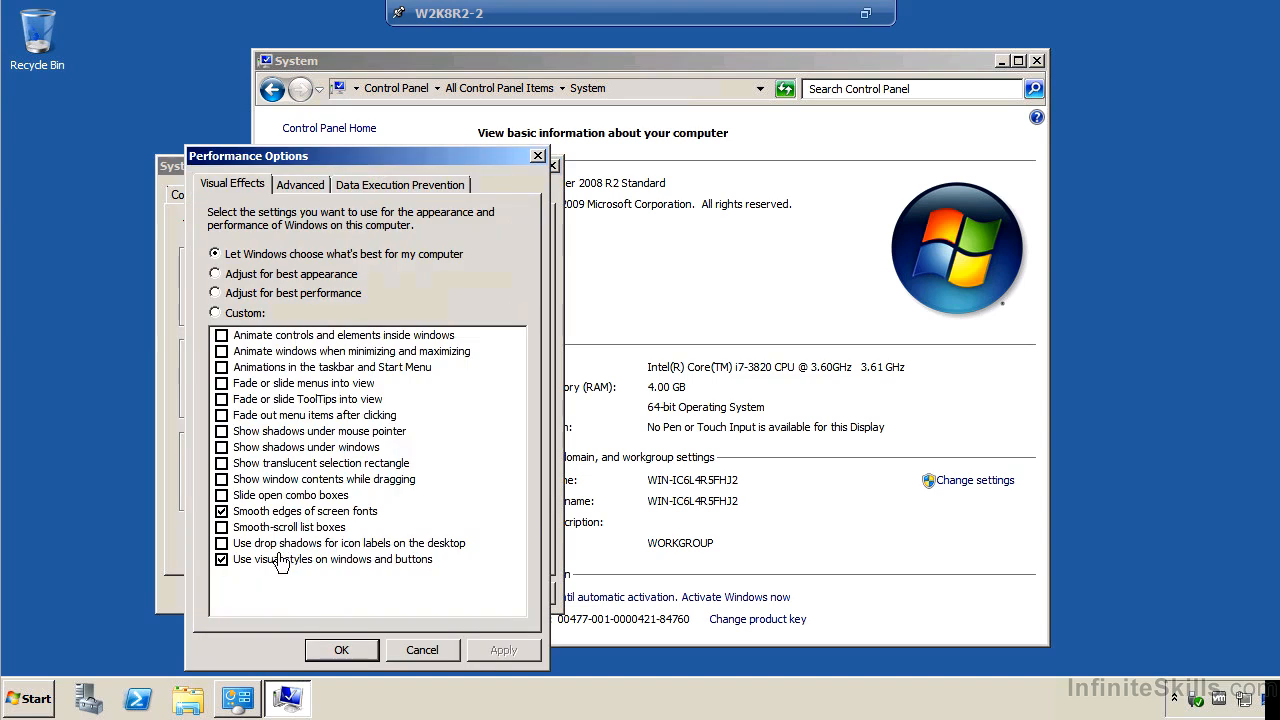
Set the guest's visual effects to Adjust for best performance and apply the change.
{"action": "left_click", "coordinate": [349, 297]}
{"action": "left_click", "coordinate": [499, 646]}
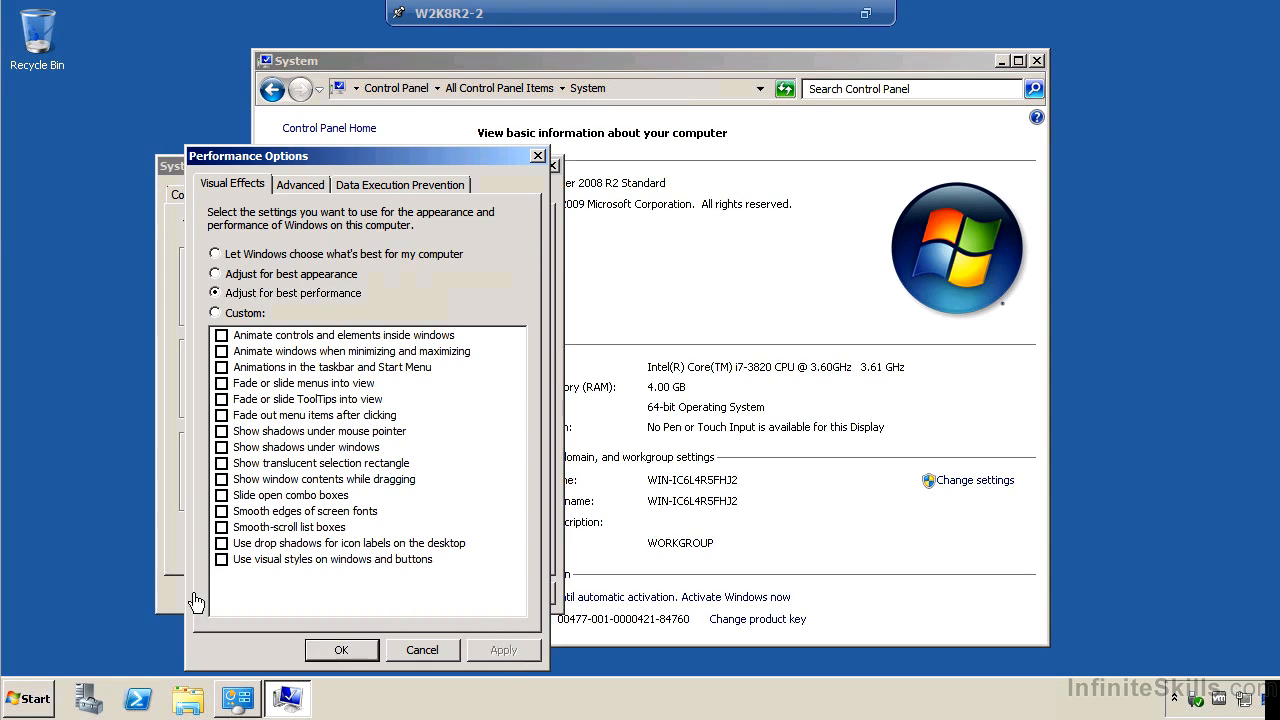
{"action": "left_click", "coordinate": [220, 562]}
Examine the processor scheduling and the paging file options for drive C:, and close the performance options without further changes.
{"action": "left_click", "coordinate": [309, 197]}
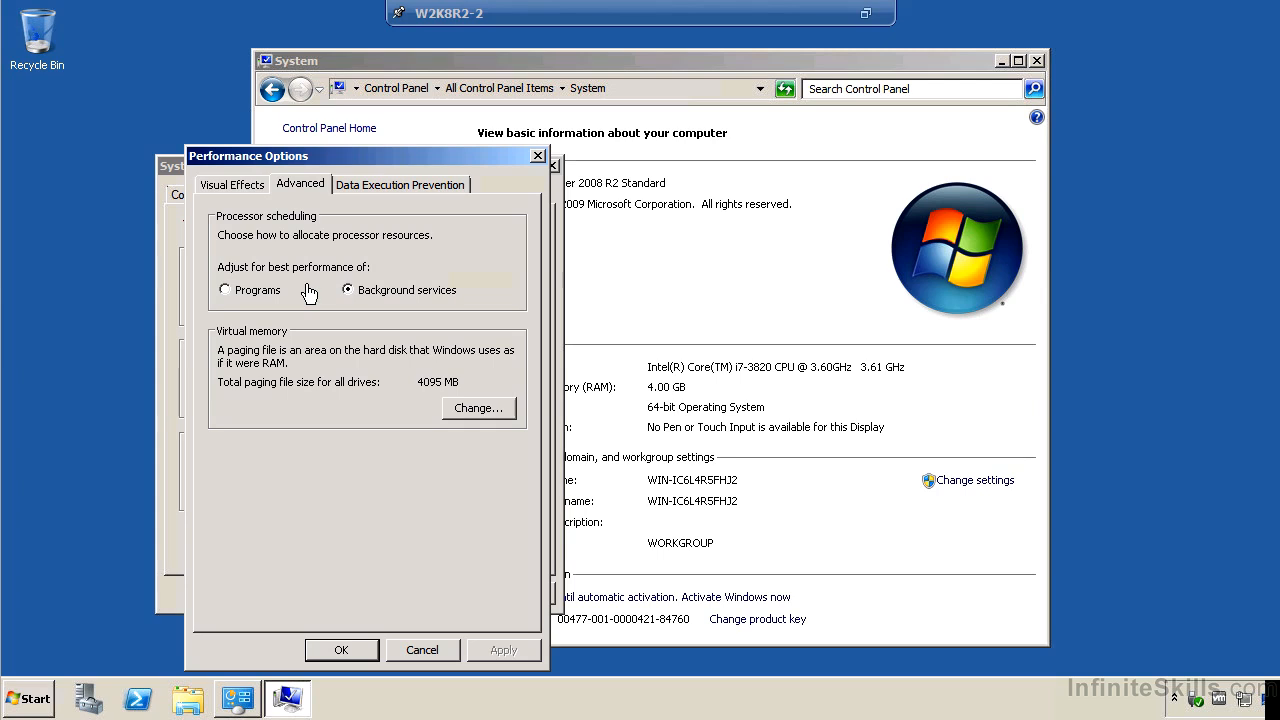
{"action": "left_click", "coordinate": [464, 410]}
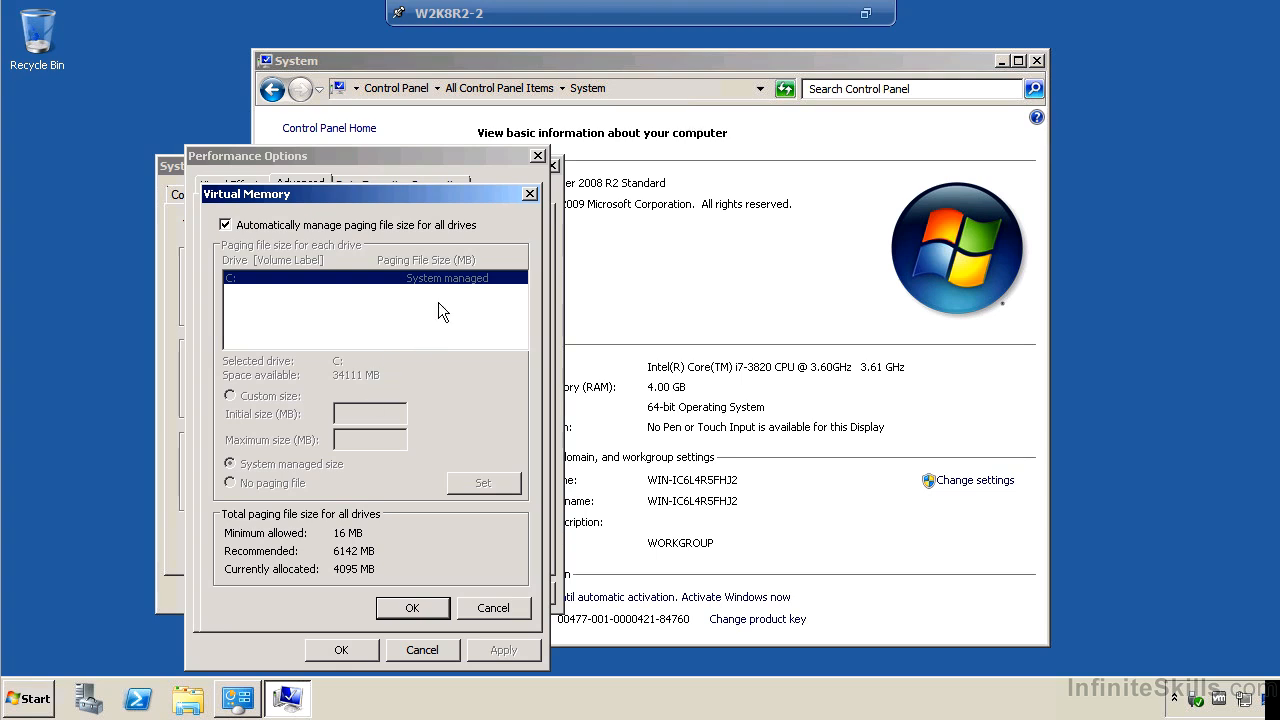
{"action": "left_click", "coordinate": [302, 226]}
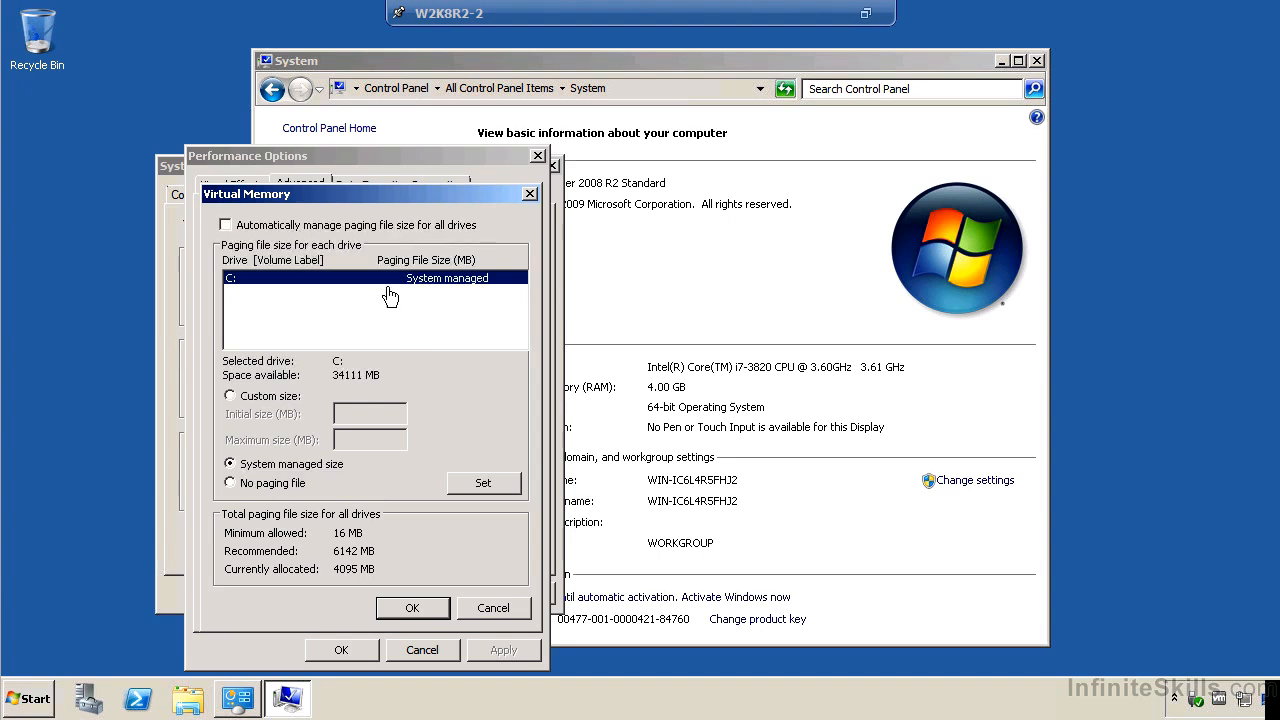
{"action": "left_click", "coordinate": [493, 608]}
{"action": "left_click", "coordinate": [410, 651]}
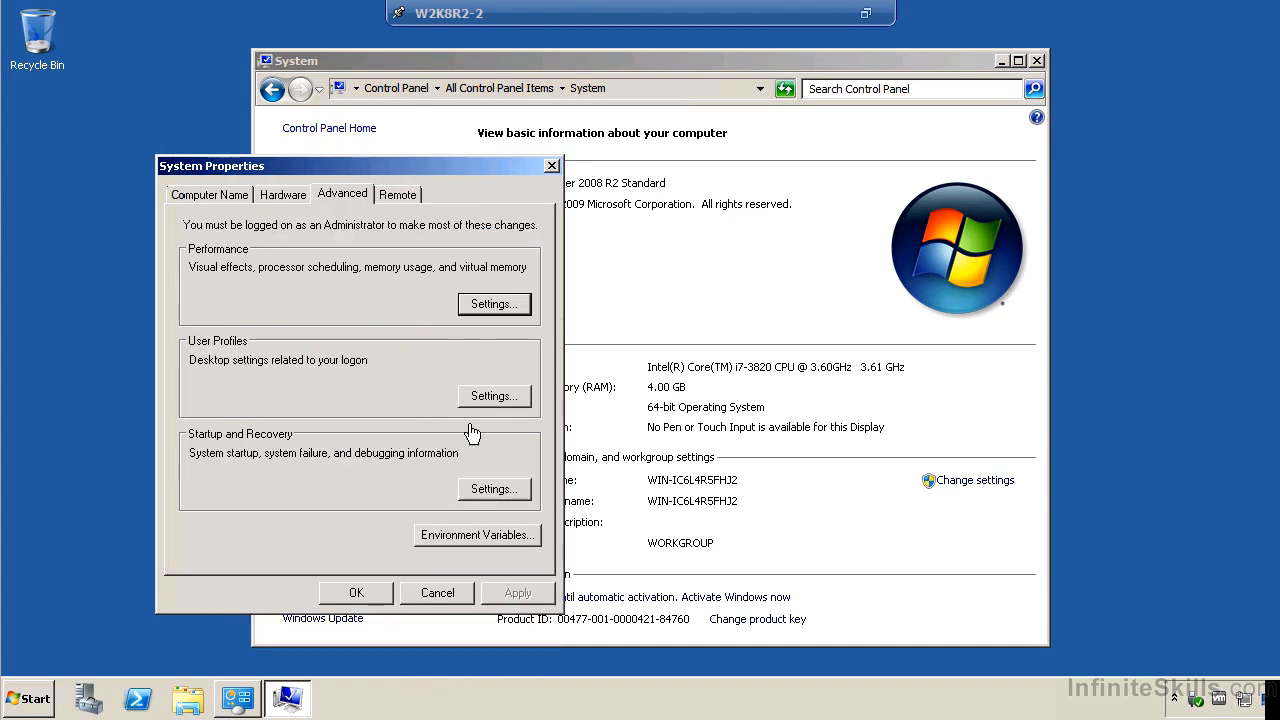
Open the Remote Desktop connection settings in the system properties.
{"action": "left_click", "coordinate": [403, 195]}
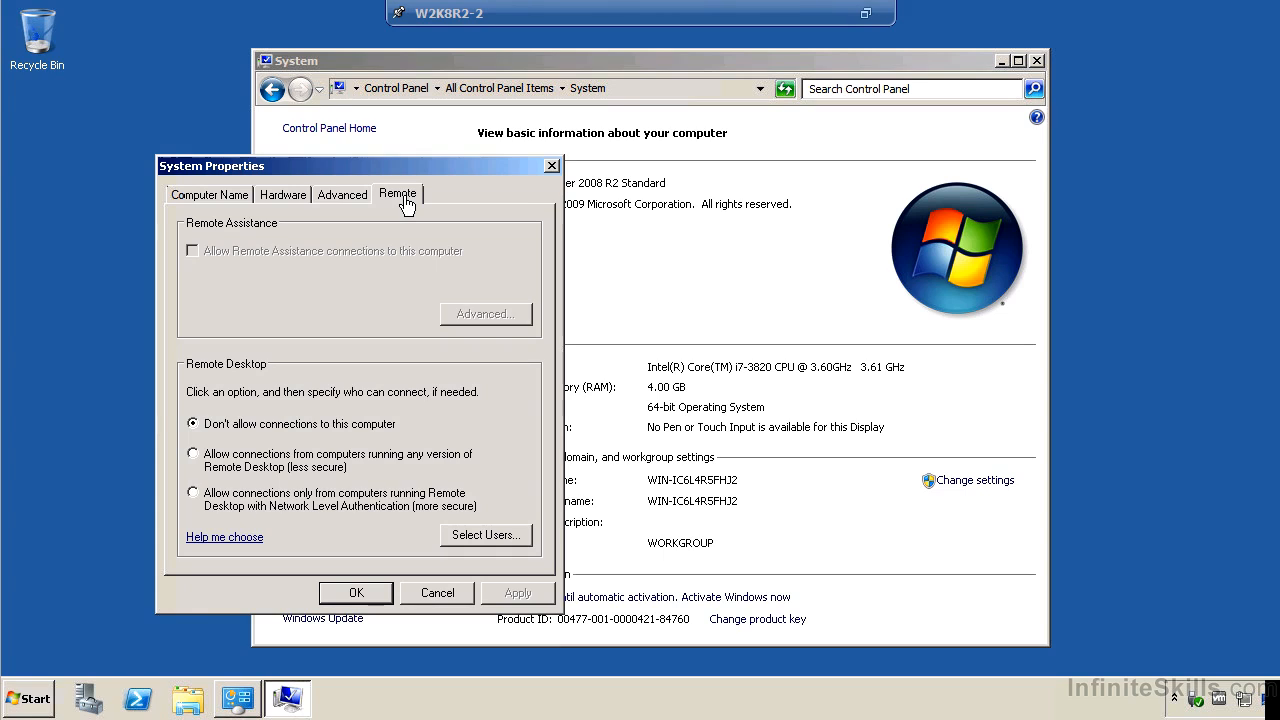